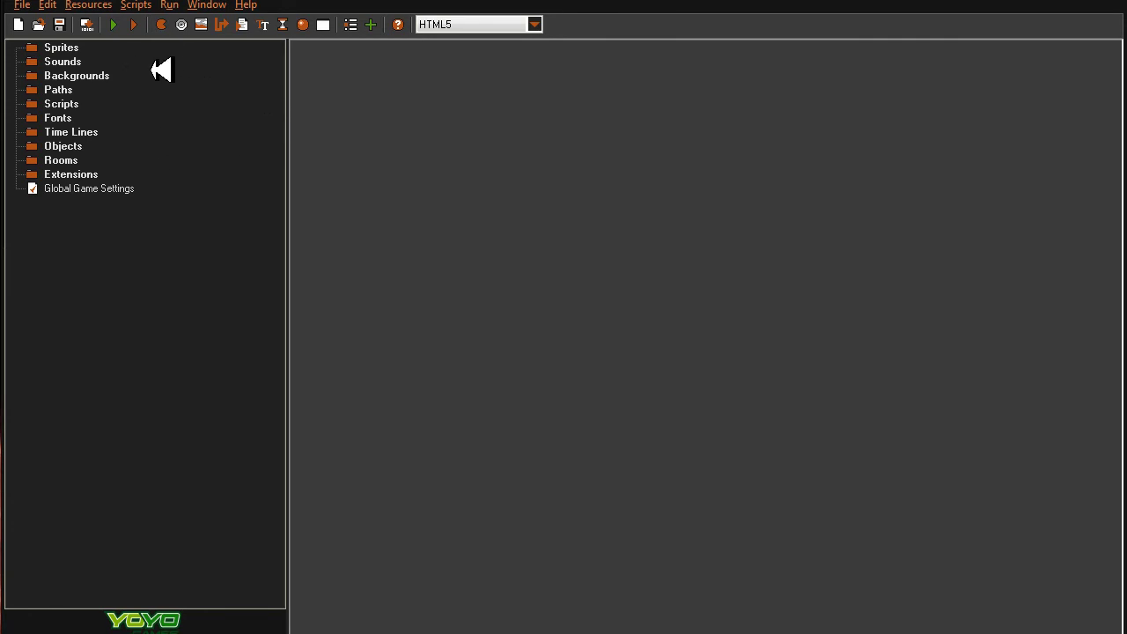
- Create a new sprite and start renaming it spr_player in its maximized properties window
click(161, 24)
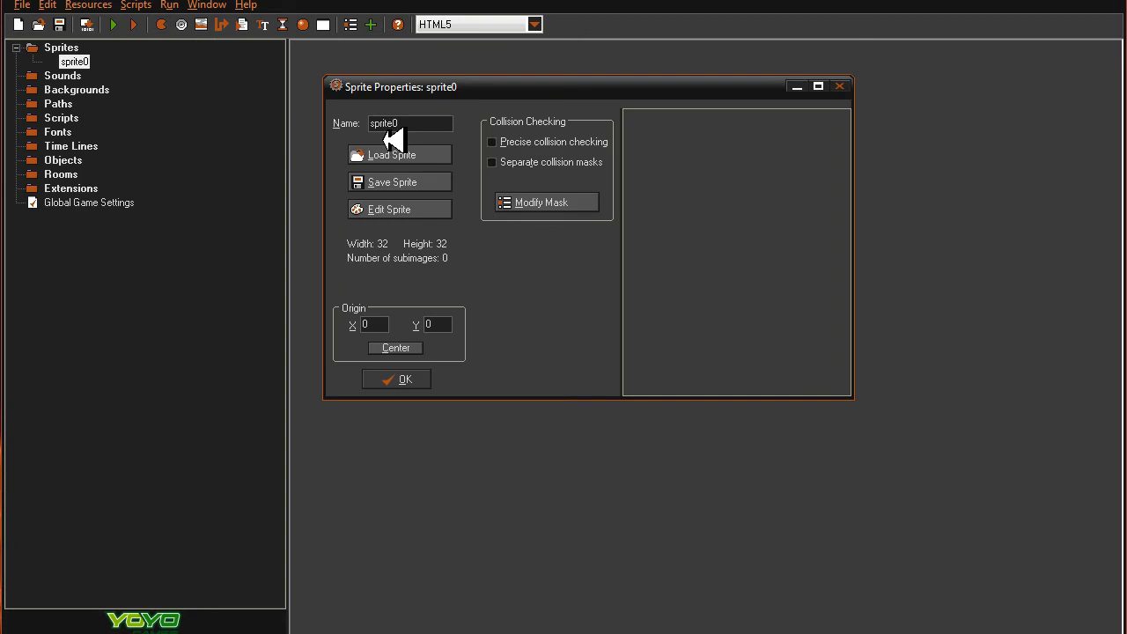
click(818, 86)
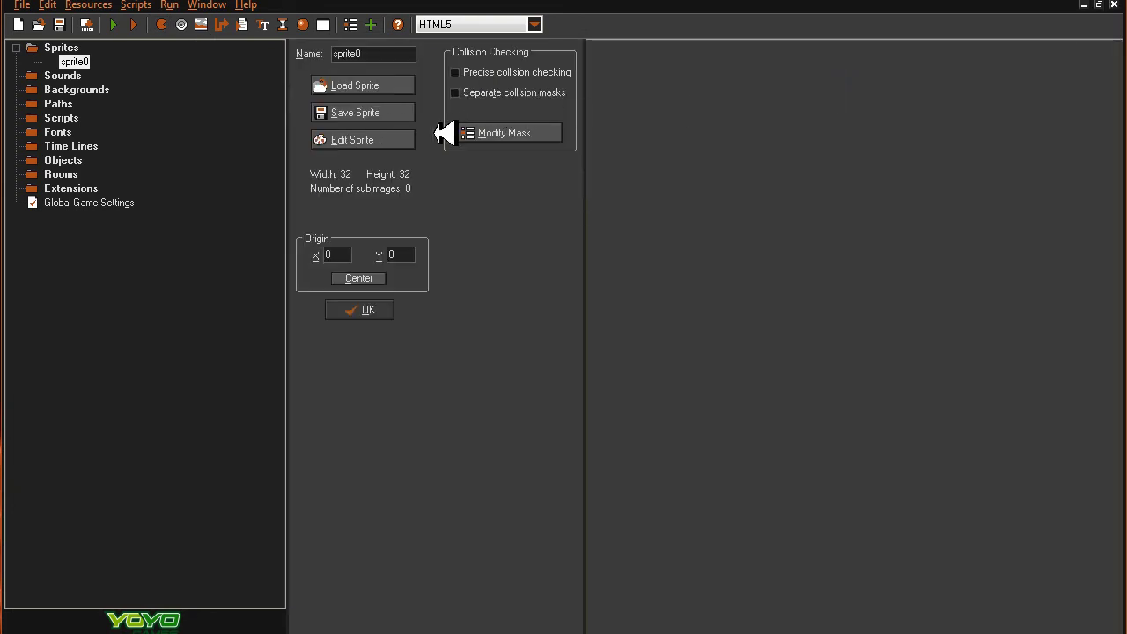
drag(368, 55, 297, 54)
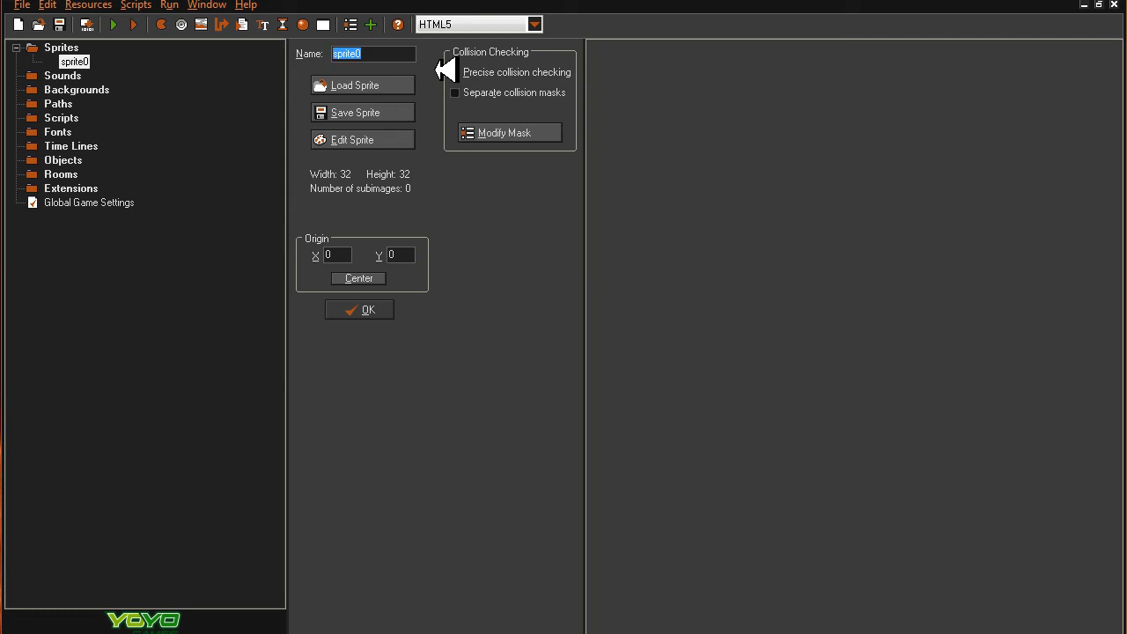
text(sp)
- Add a blank 32x32 image to the sprite and open it in the Image Editor at 1200% zoom
click(401, 141)
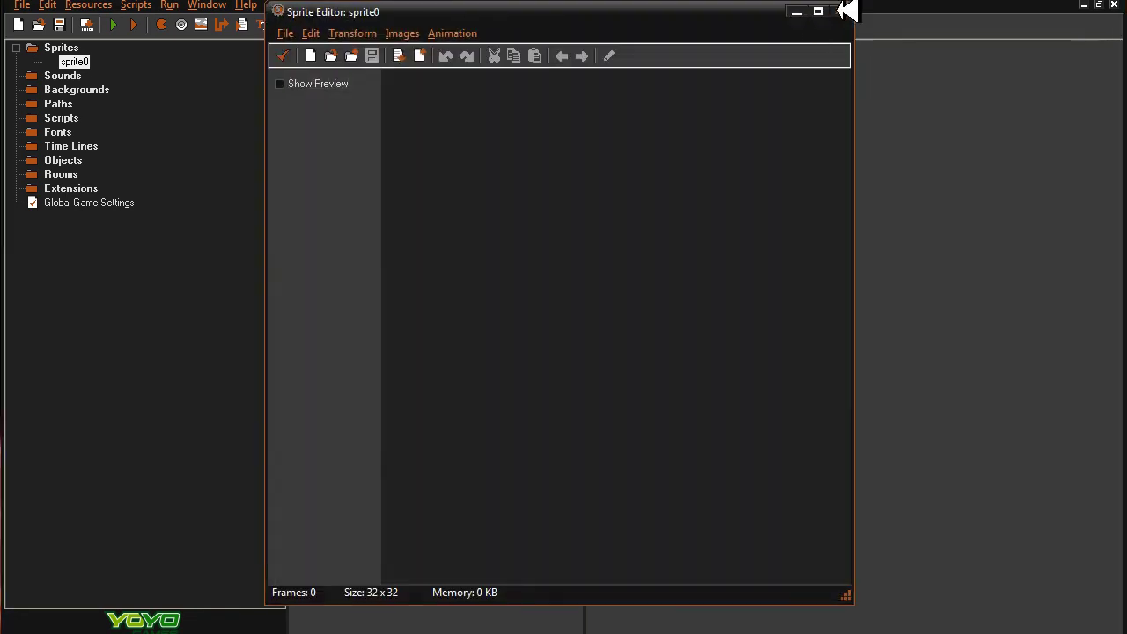
drag(611, 12, 554, 76)
click(312, 121)
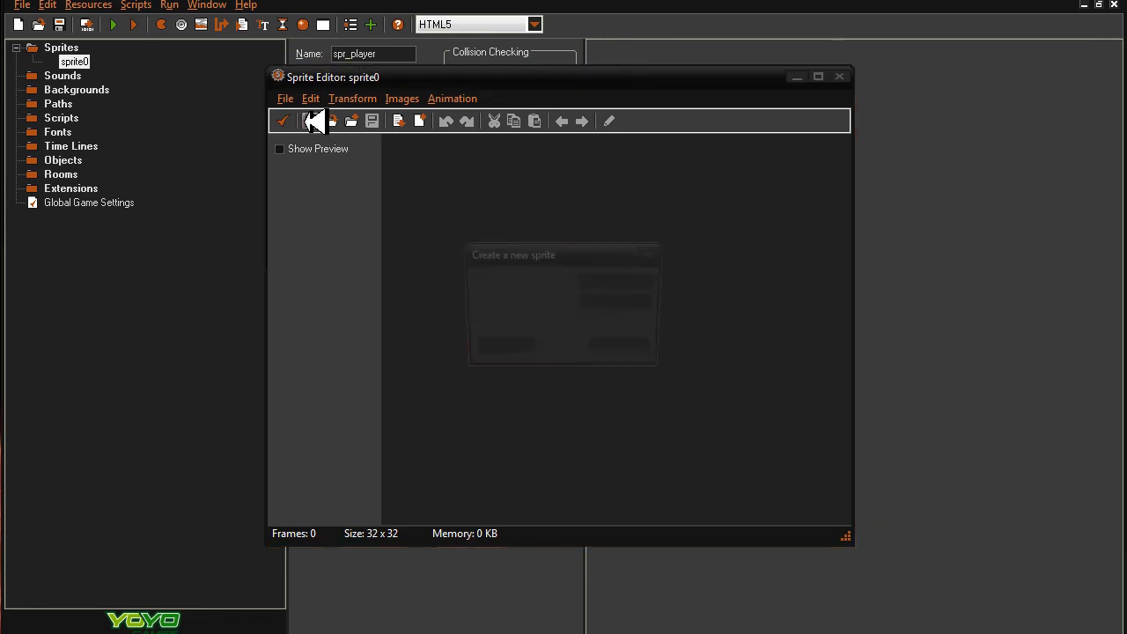
click(515, 349)
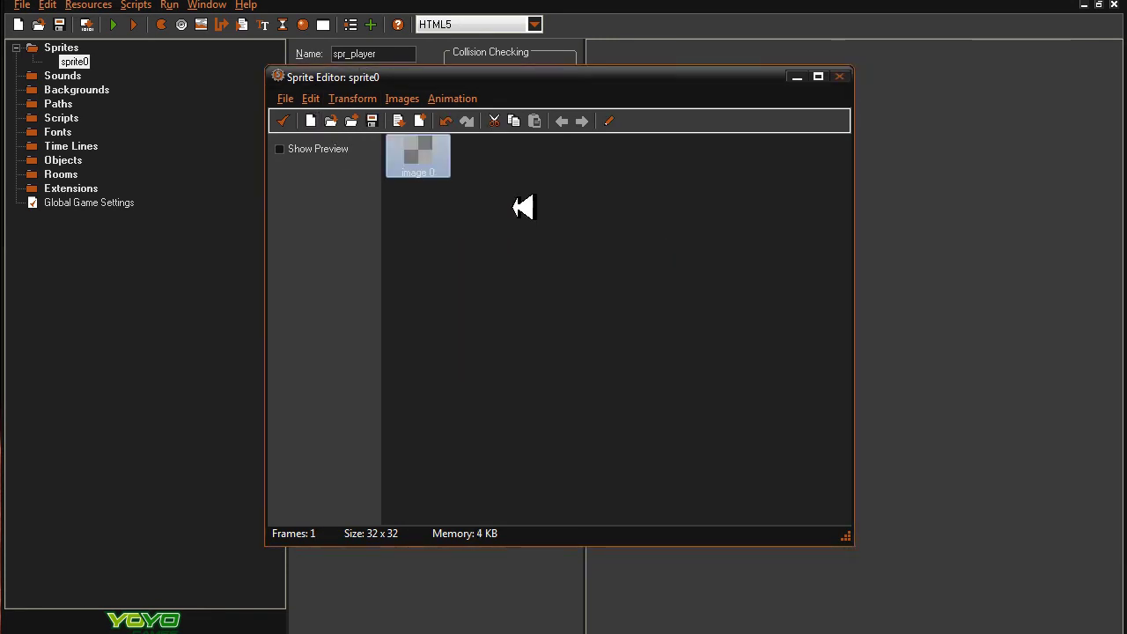
click(609, 122)
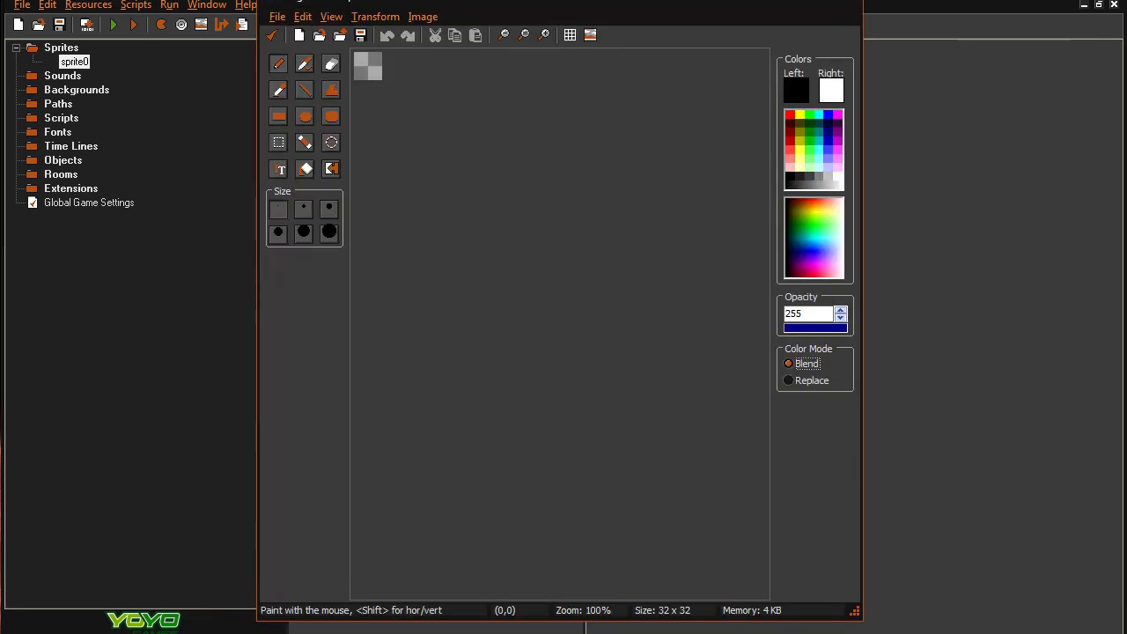
drag(716, 2, 572, 100)
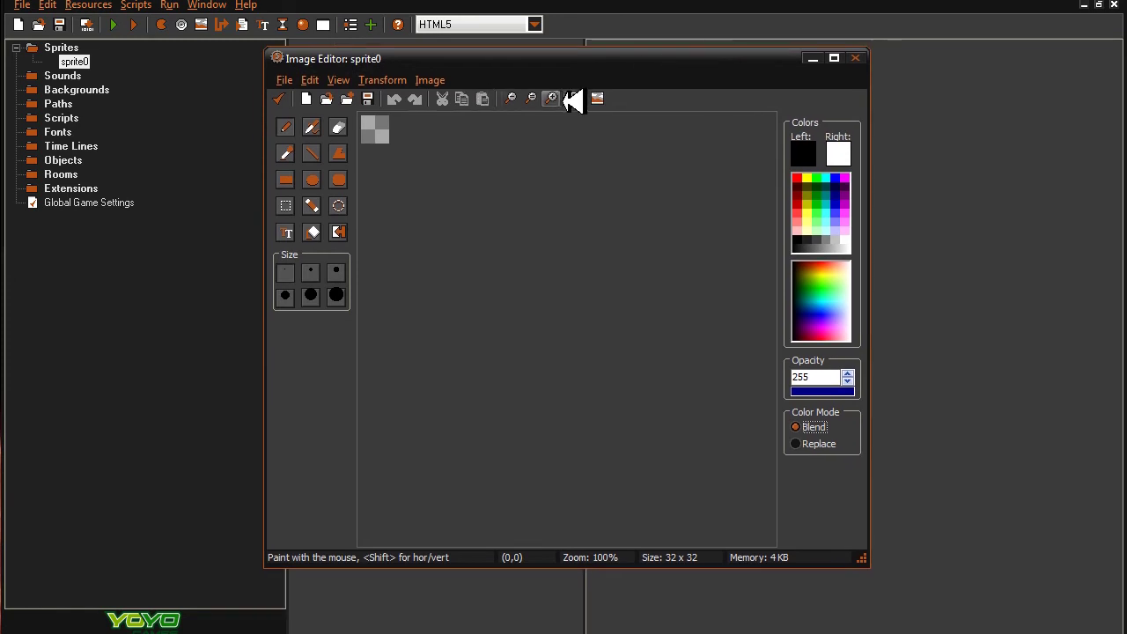
click(555, 97)
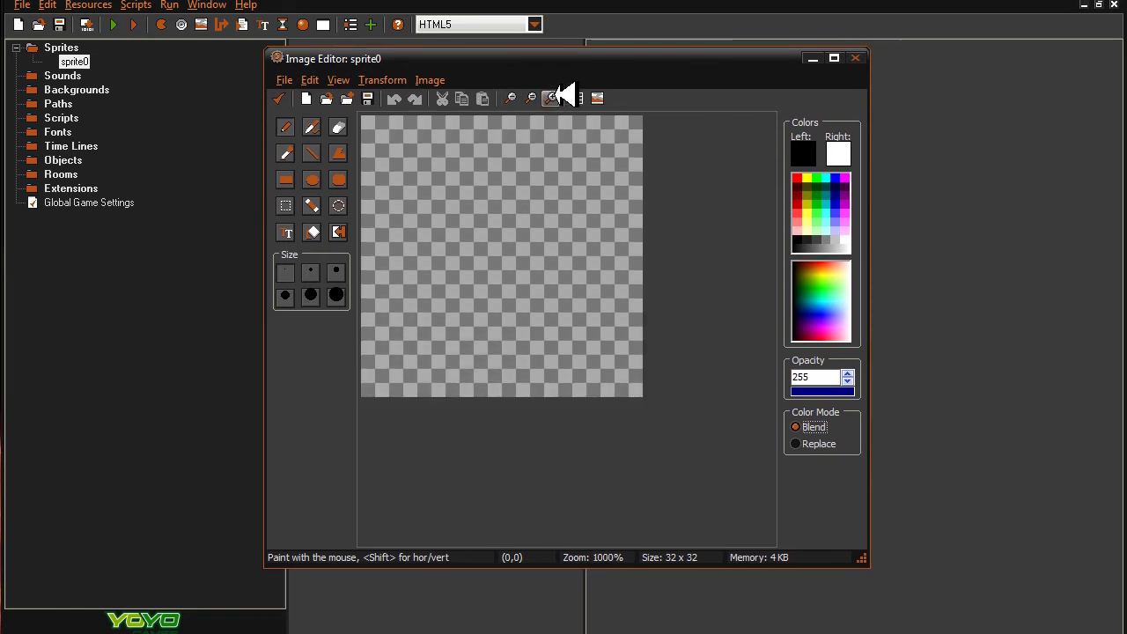
click(553, 97)
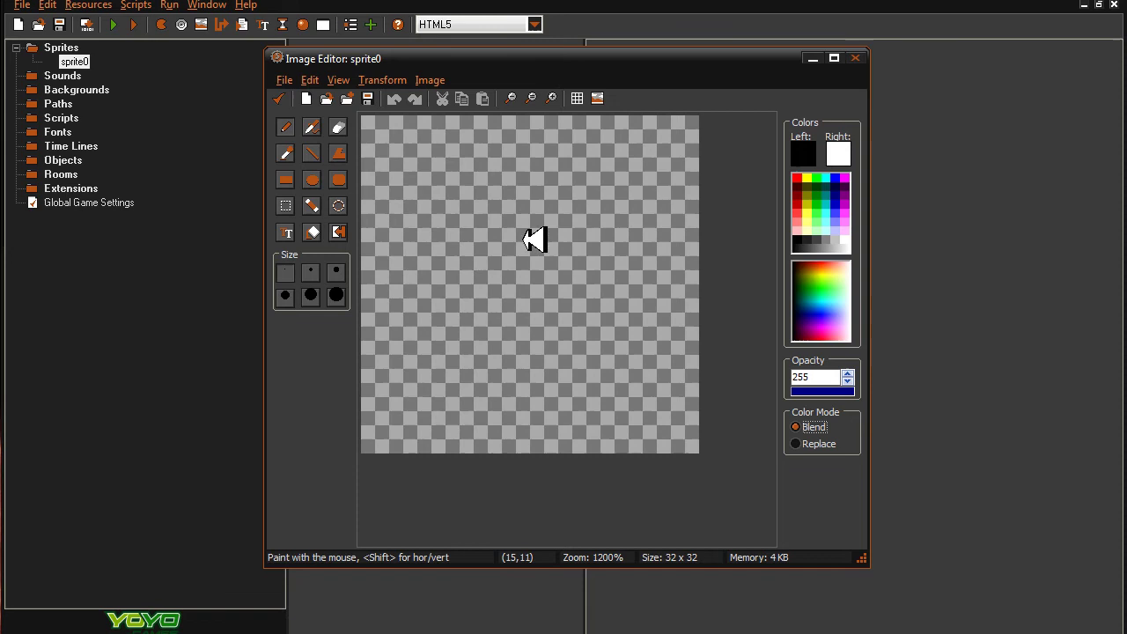
- Draw an anti-aliased white circle filling the canvas, then a centred blue circle with a red edge
click(313, 182)
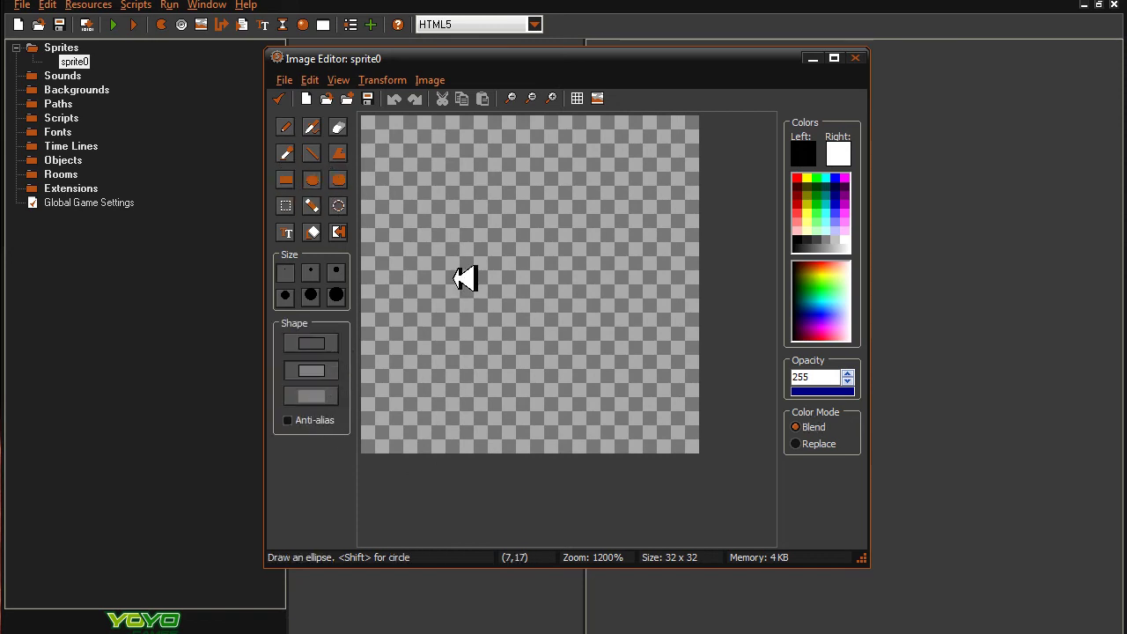
click(310, 415)
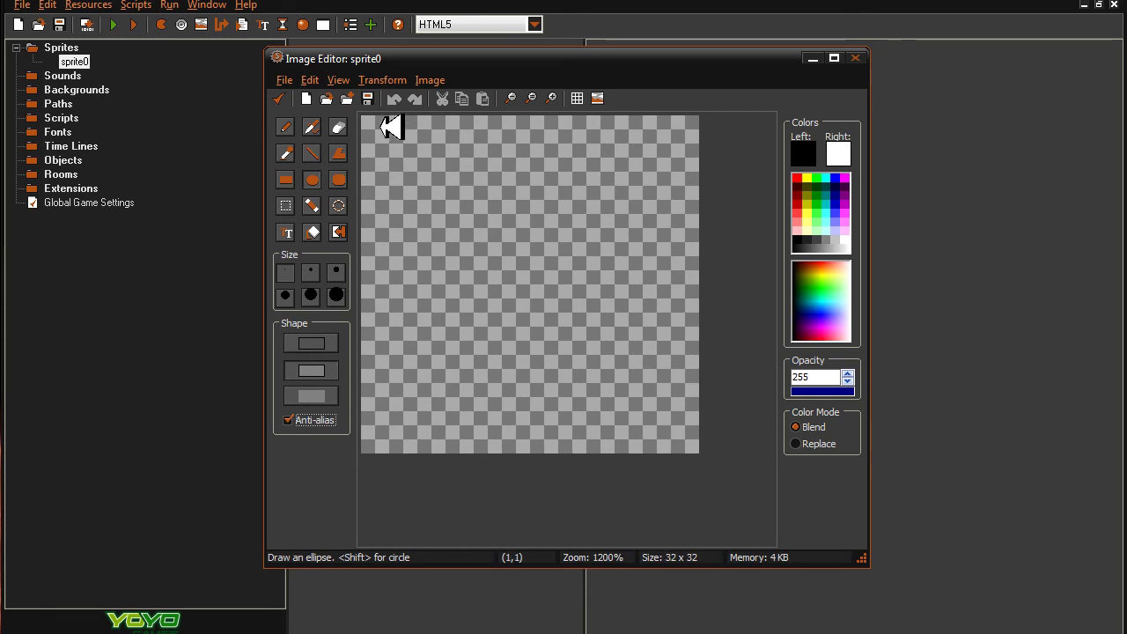
drag(380, 138, 684, 421)
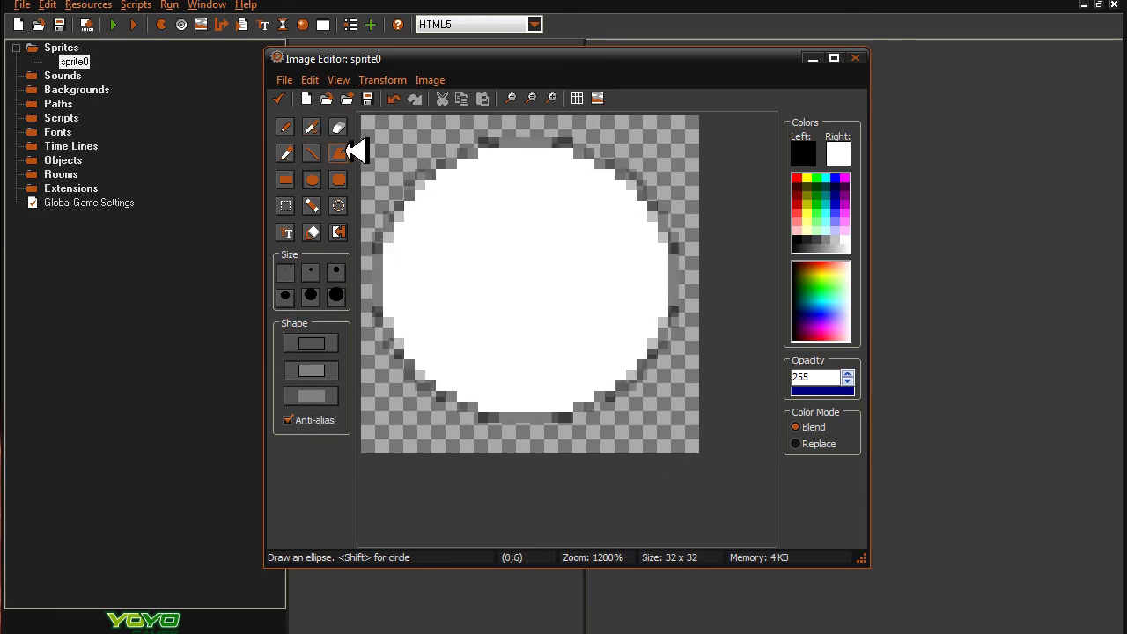
click(797, 179)
right_click(836, 179)
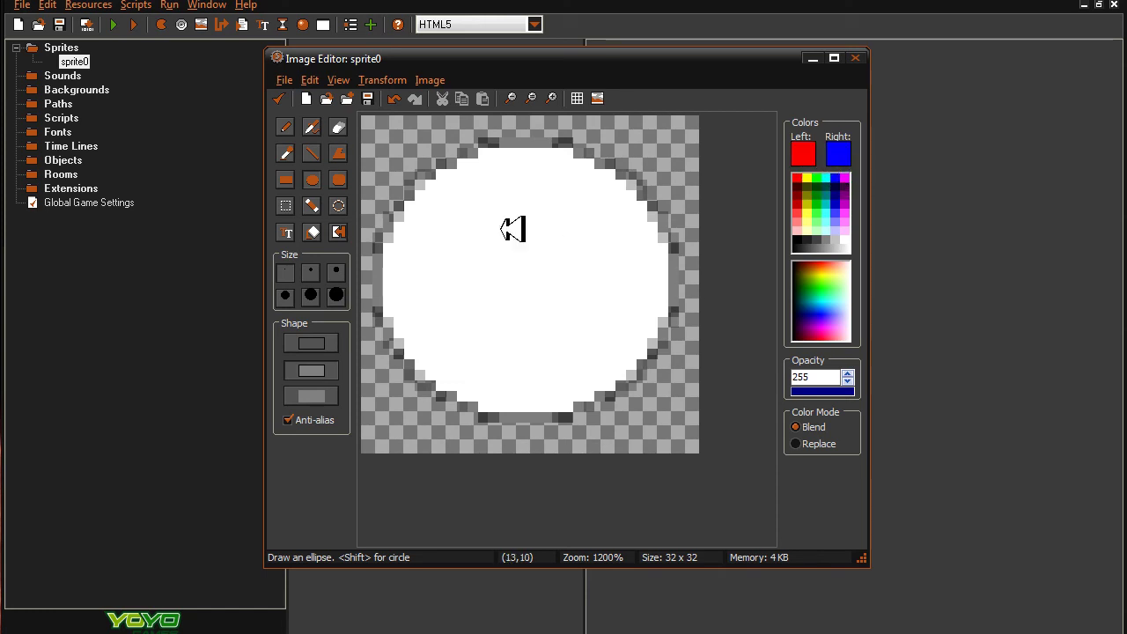
drag(449, 204, 616, 361)
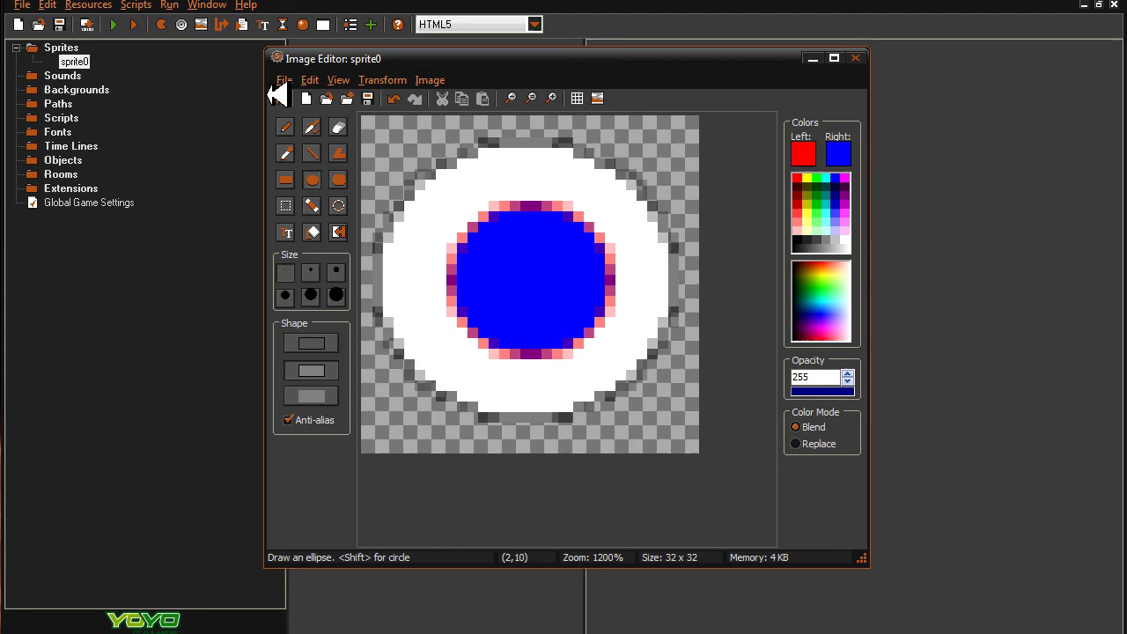
click(278, 98)
- Centre the sprite's origin at 16,16 and create a new object resource
click(284, 122)
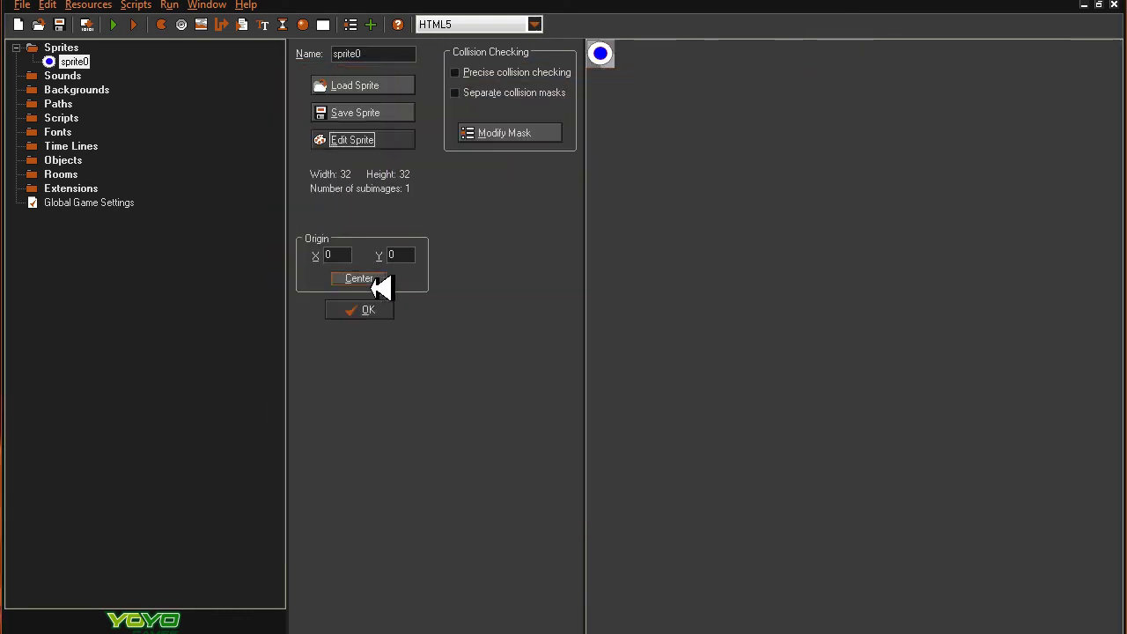
click(379, 280)
click(323, 24)
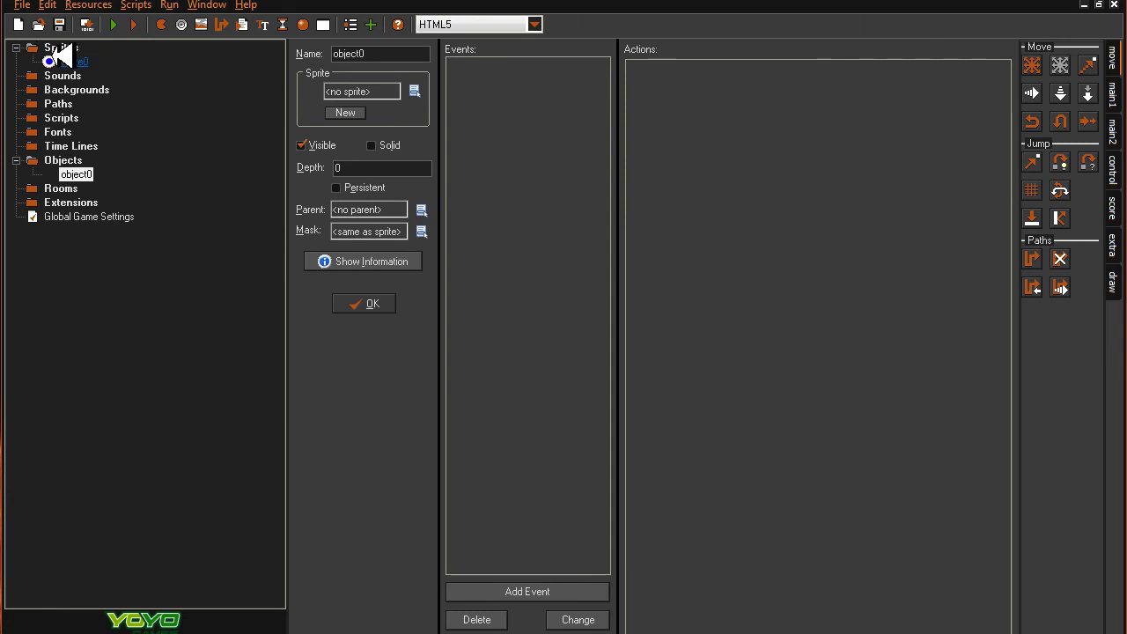
- Rename sprite0 to spr_player and confirm its properties
double_click(74, 62)
double_click(376, 52)
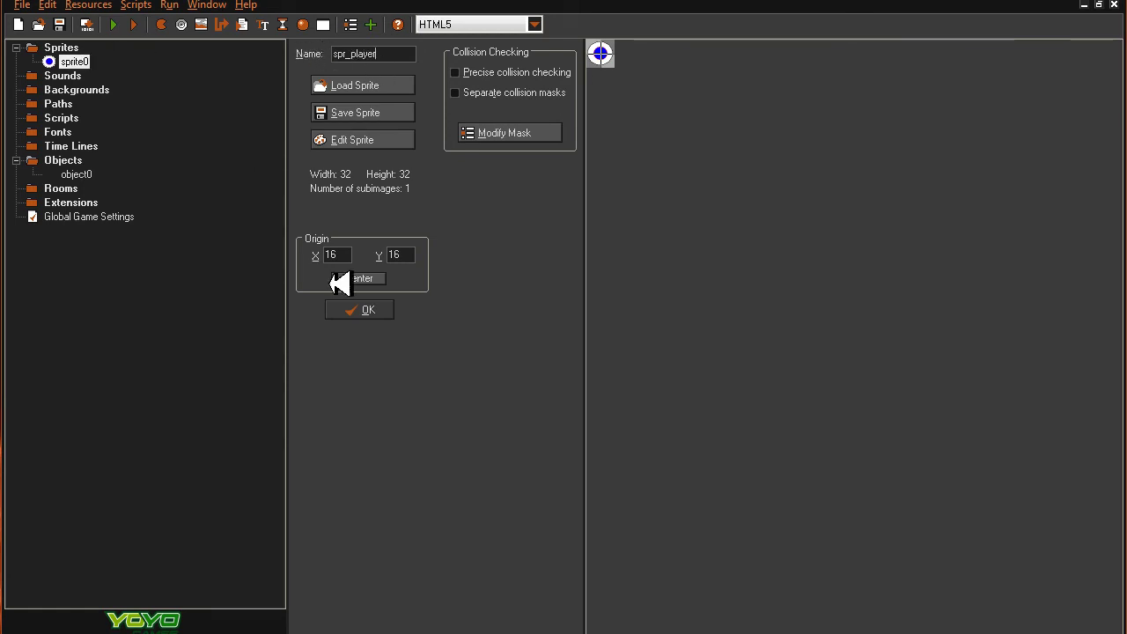
click(371, 310)
- Open object0's properties and rename it obj_player
double_click(80, 175)
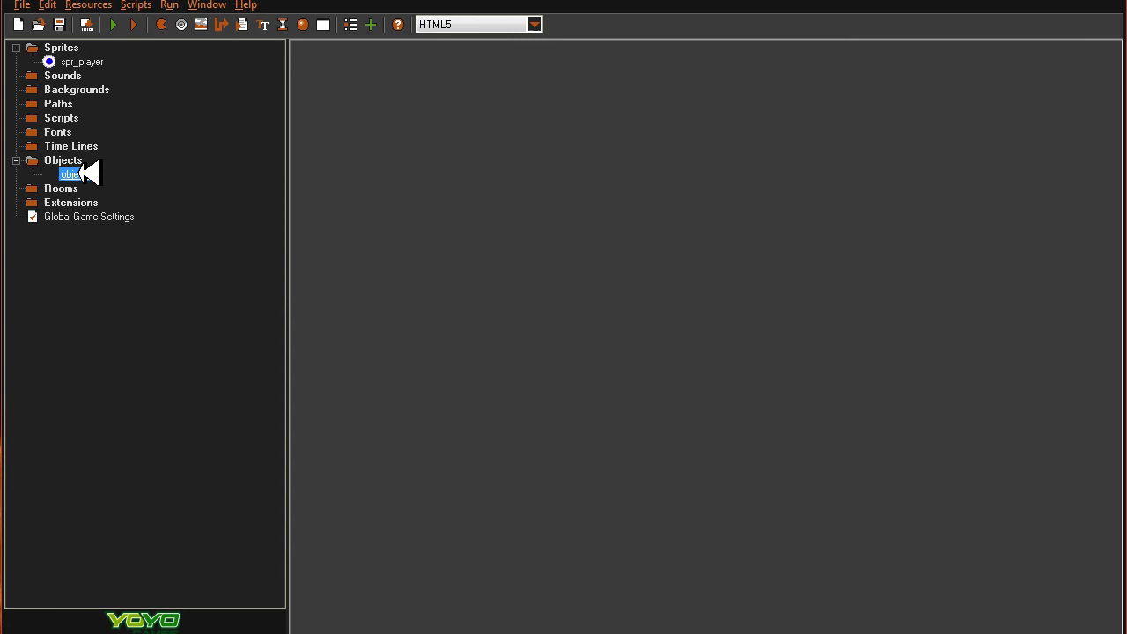
drag(710, 151, 685, 124)
double_click(407, 155)
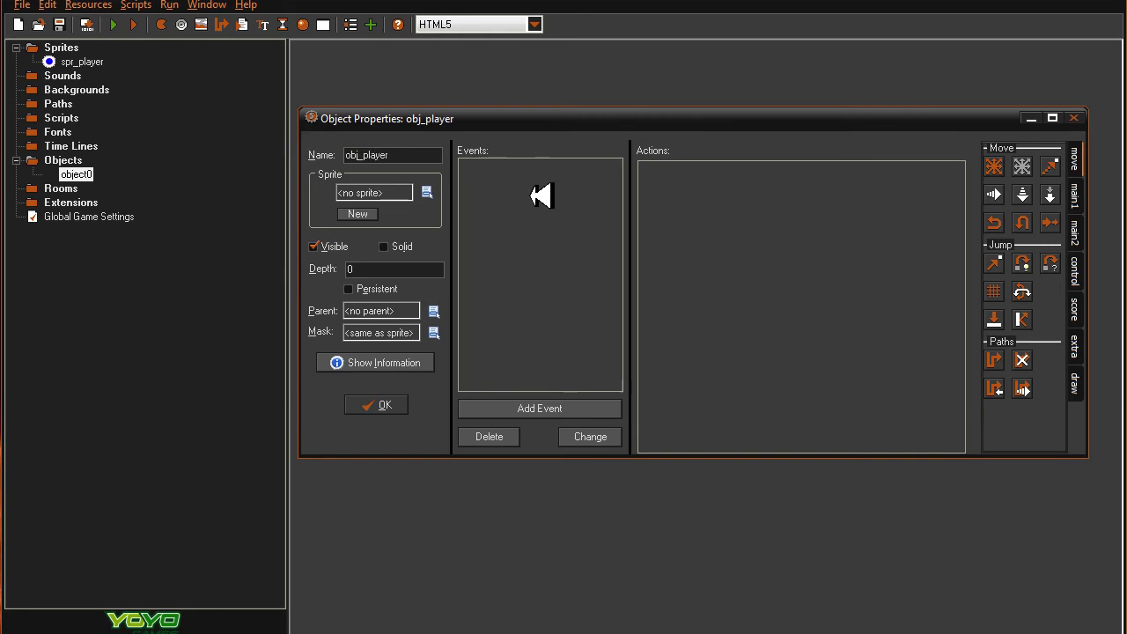
- Add a Step event to obj_player and assign it the spr_player sprite
click(541, 409)
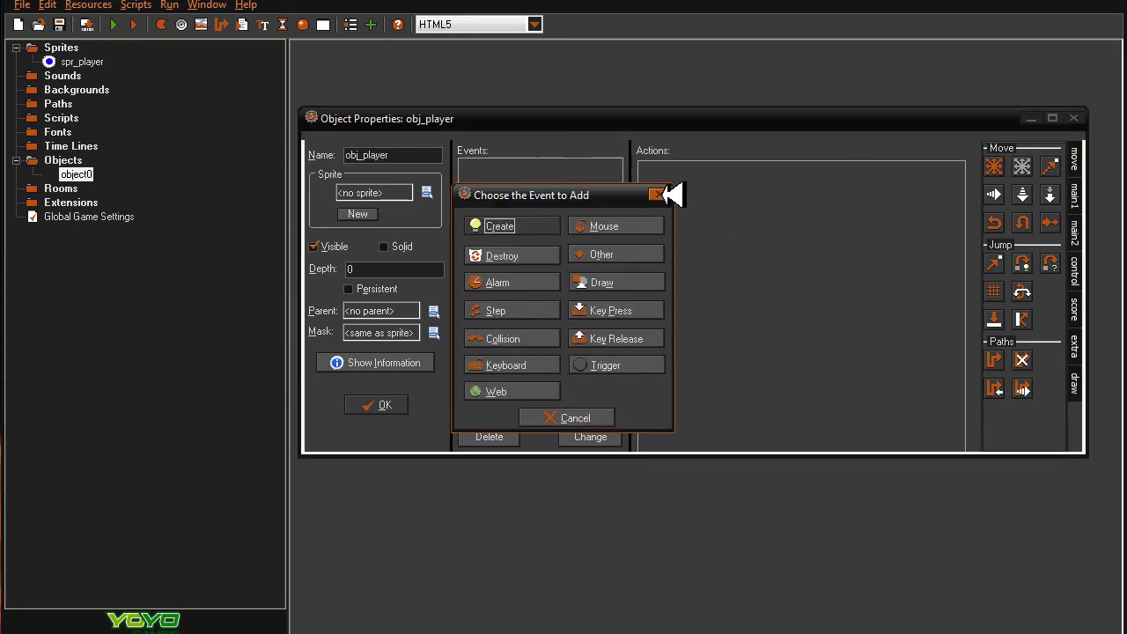
click(507, 310)
click(533, 323)
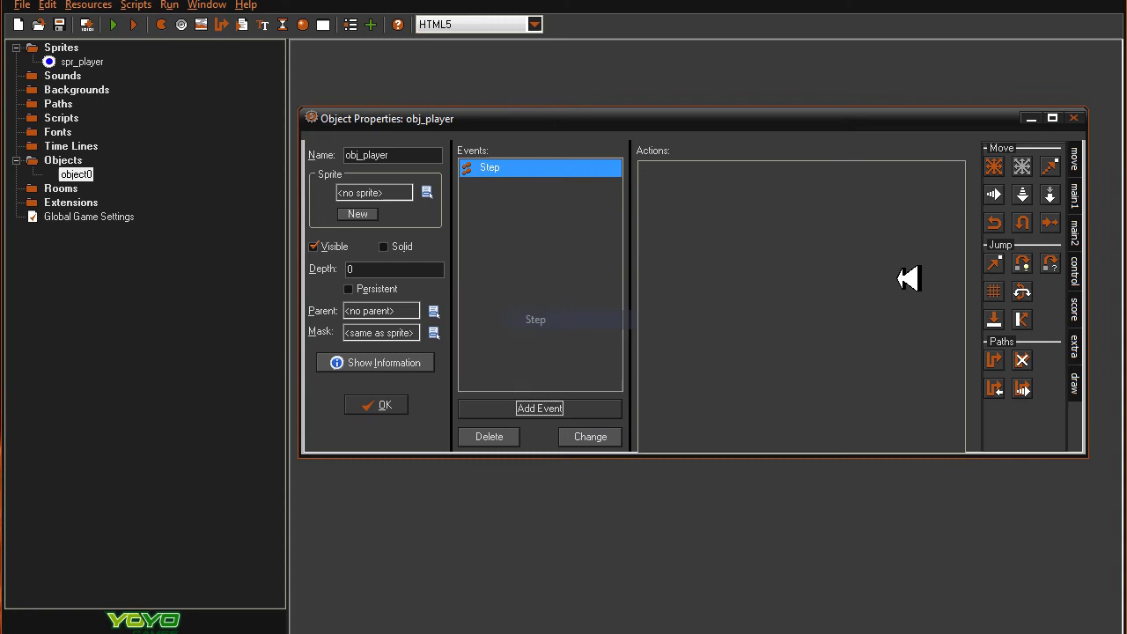
click(426, 191)
click(449, 224)
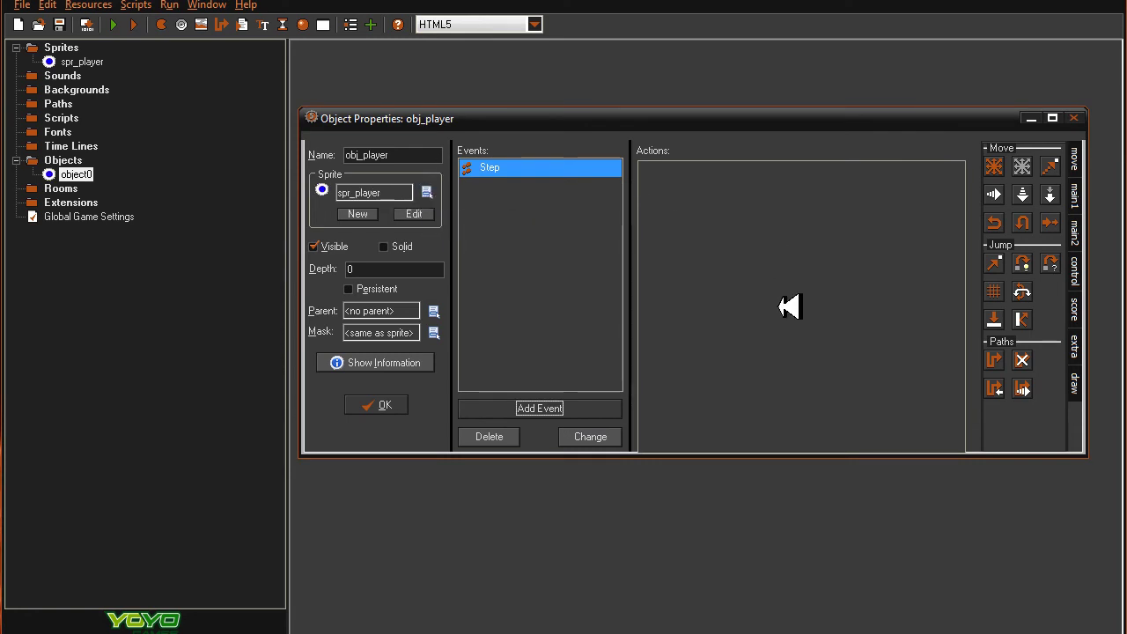
click(1075, 269)
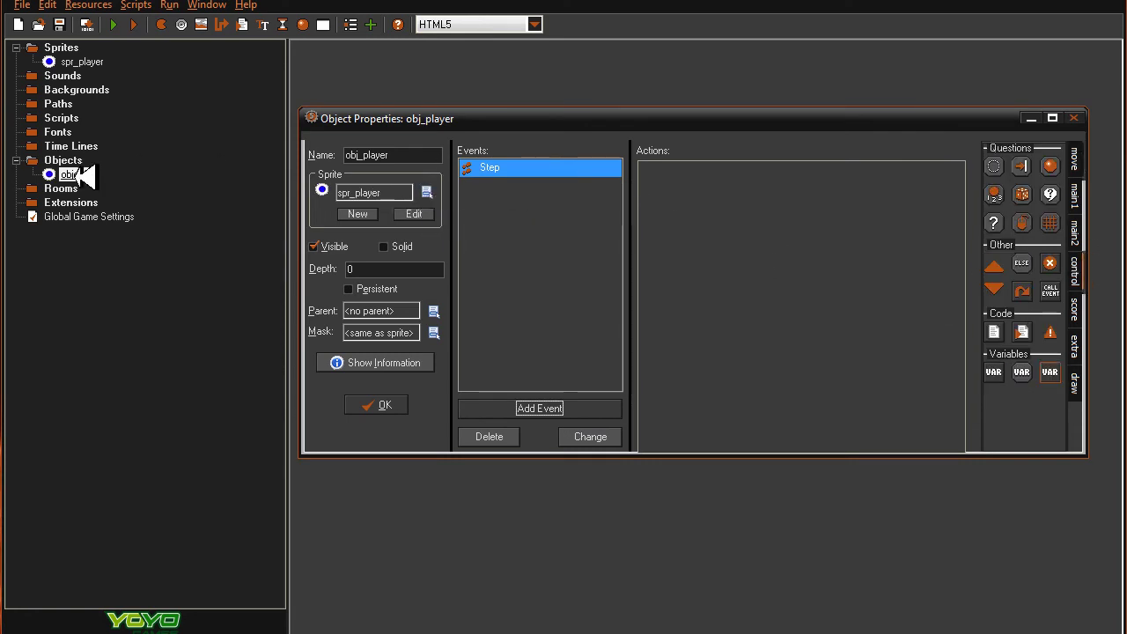
click(376, 405)
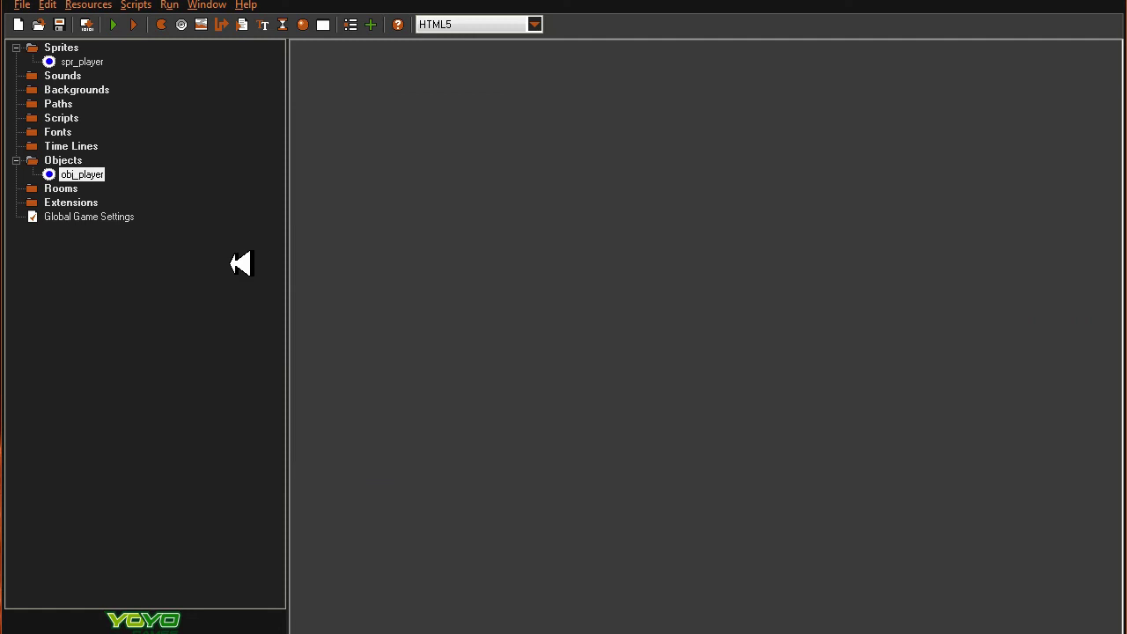
- Re-add the Step event to obj_player and place an Execute Code action in it
double_click(99, 174)
drag(576, 181, 559, 102)
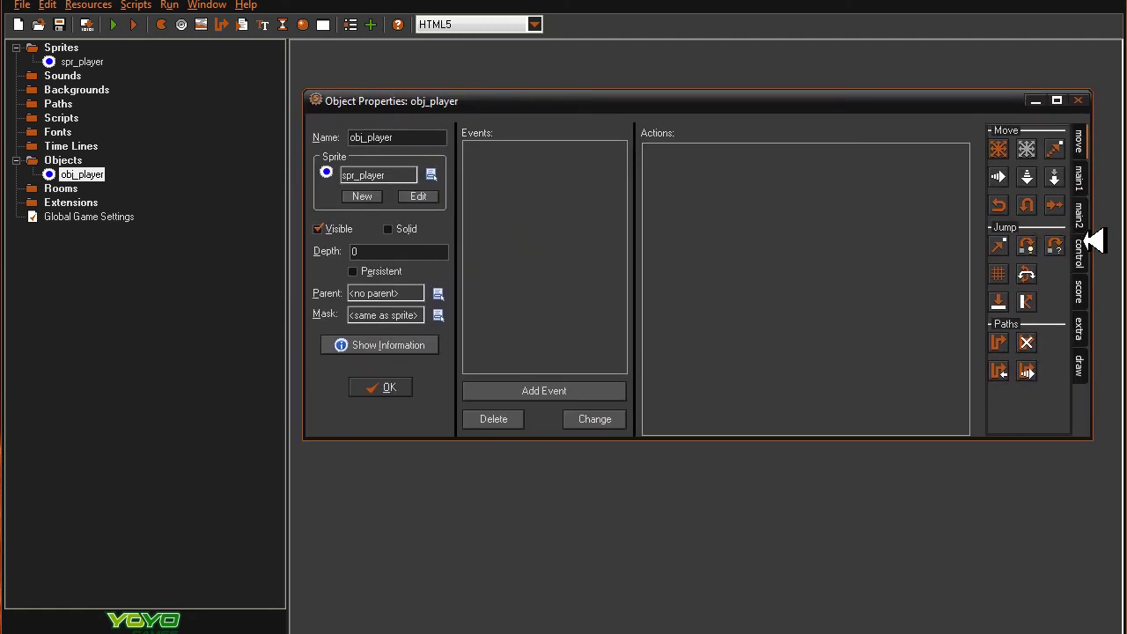
click(1094, 214)
click(1091, 255)
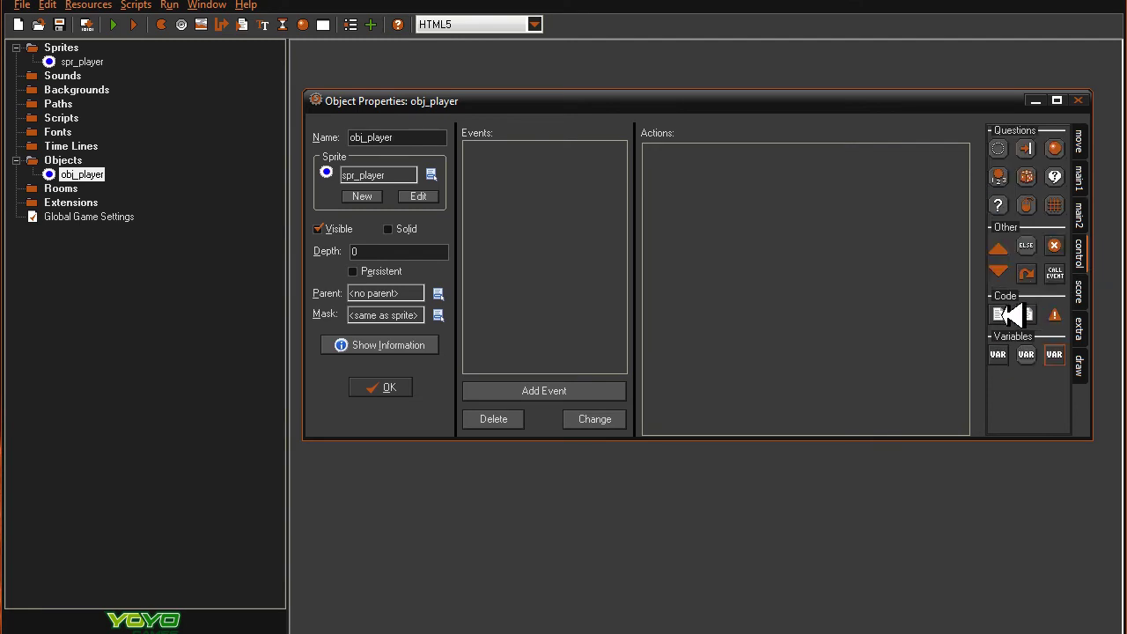
drag(1012, 314, 921, 319)
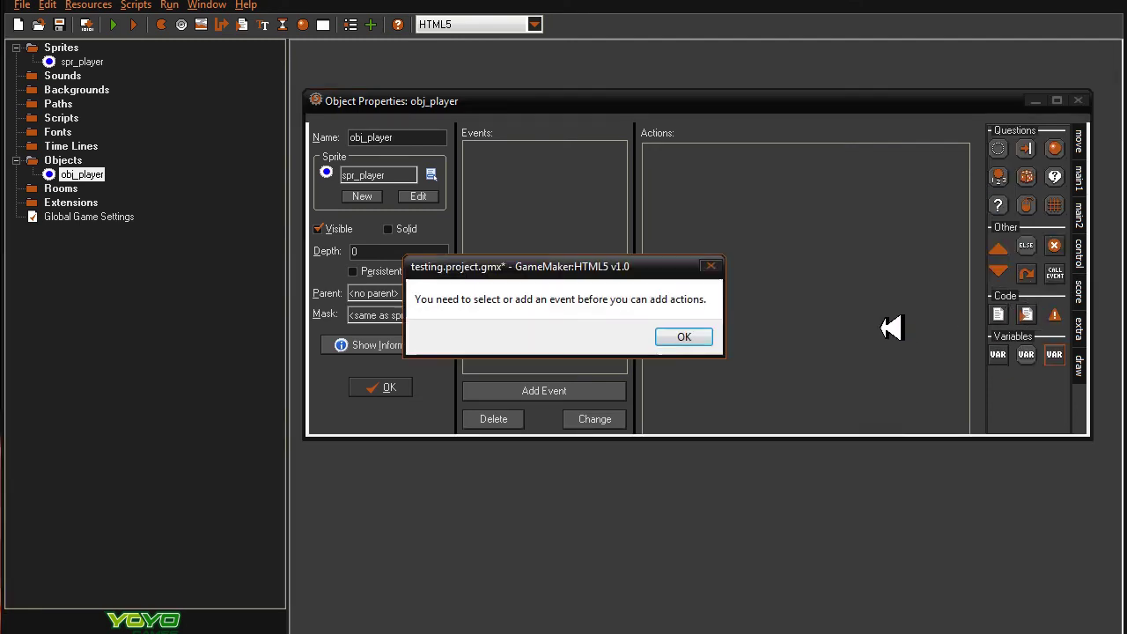
click(684, 336)
click(543, 390)
click(515, 308)
click(547, 322)
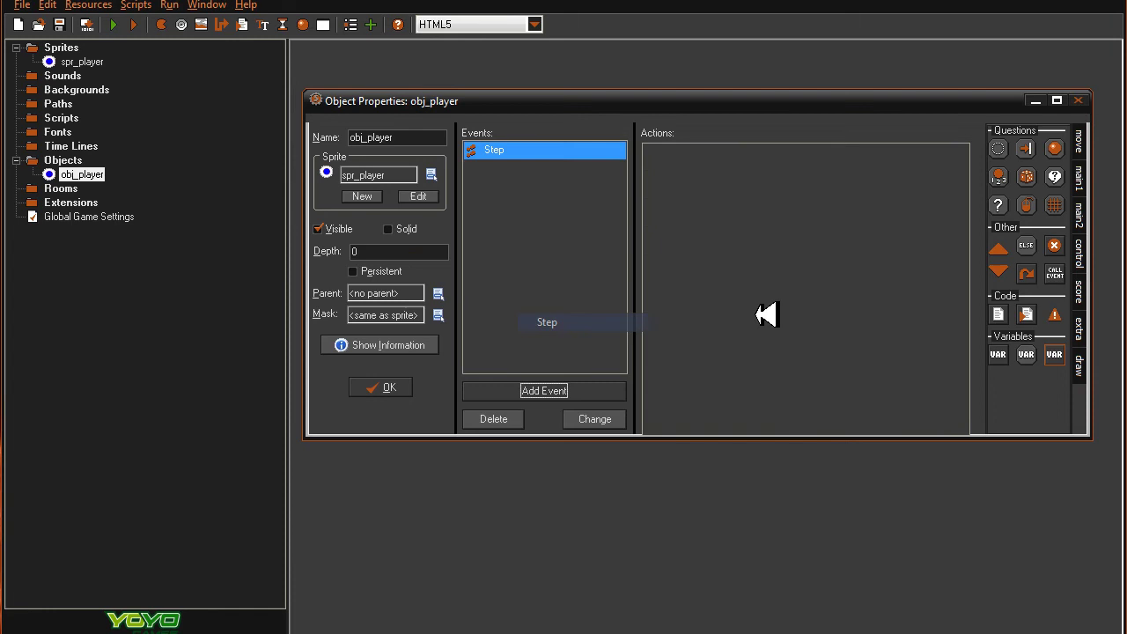
drag(998, 315, 875, 326)
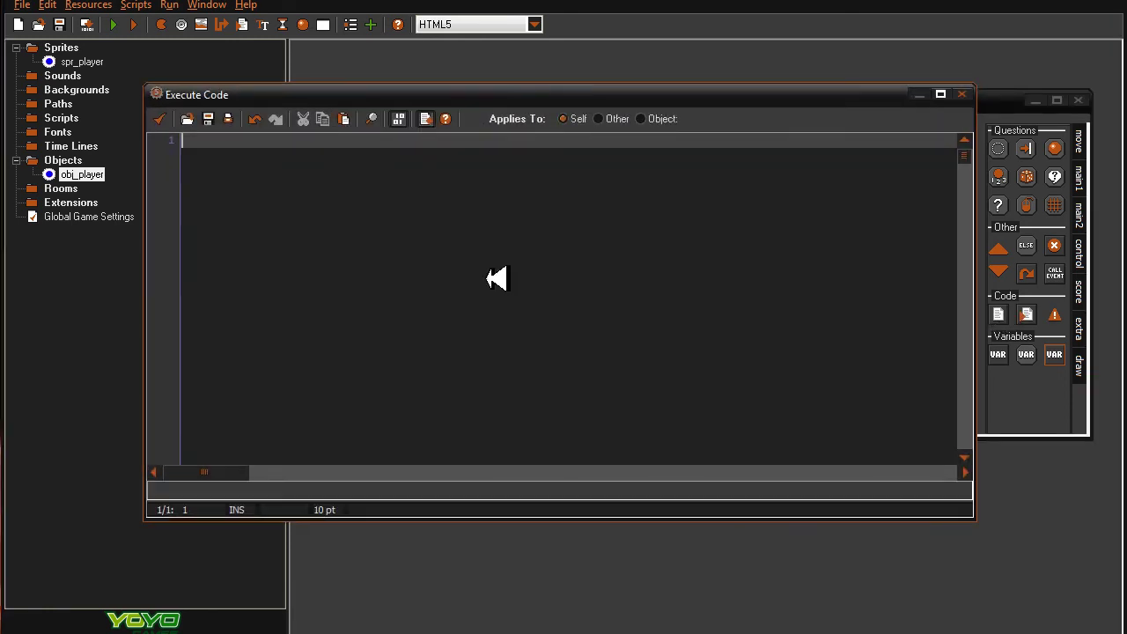
- Write the code x = mouse_x and y = mouse_y in the Step event and save it
drag(473, 93, 521, 123)
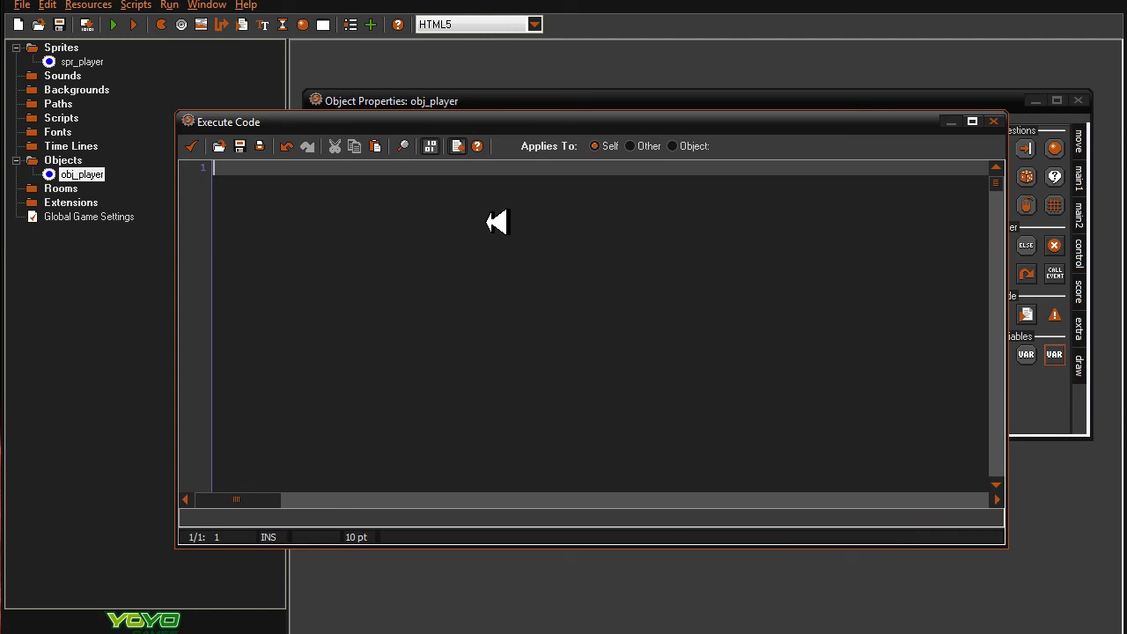
text(x)
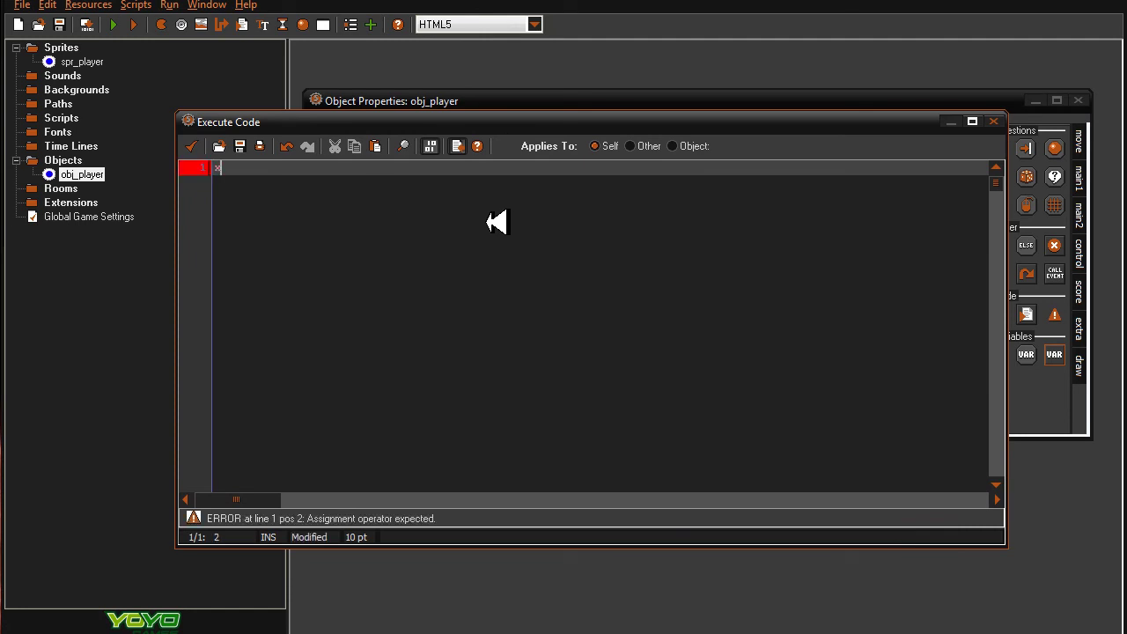
text( = m)
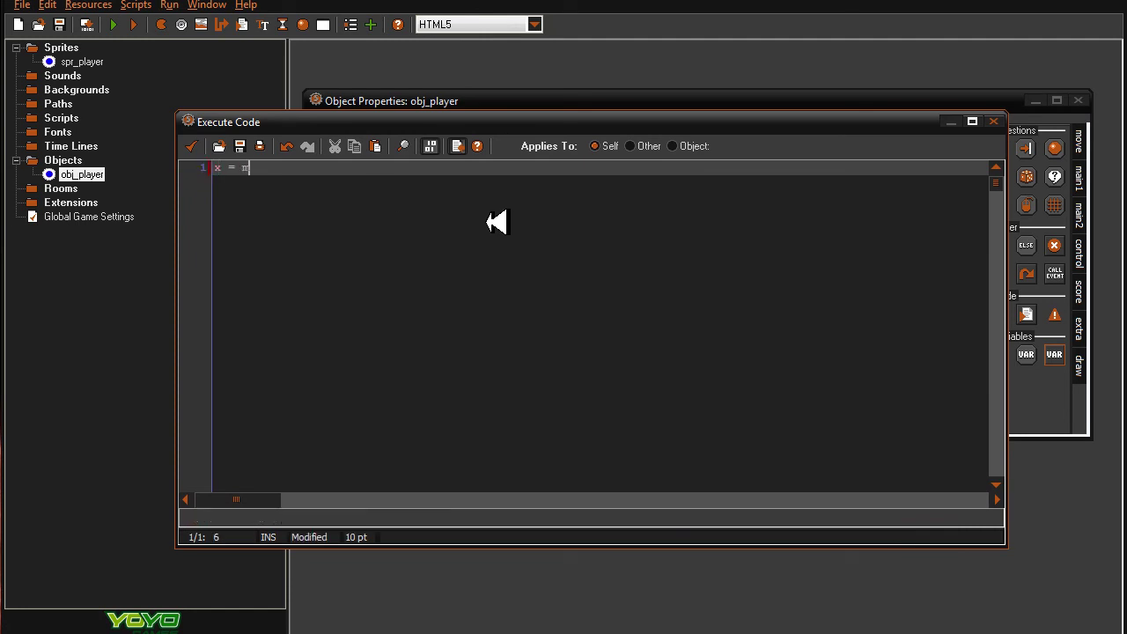
text(osue_x)
key(Return)
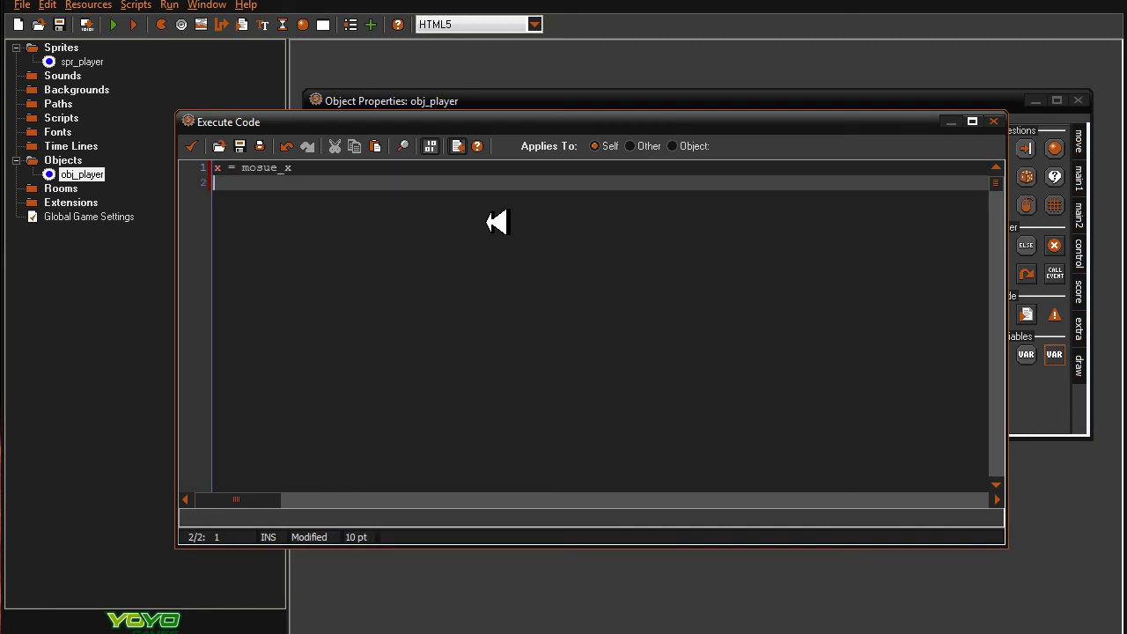
key(BackSpace)
key(BackSpace)
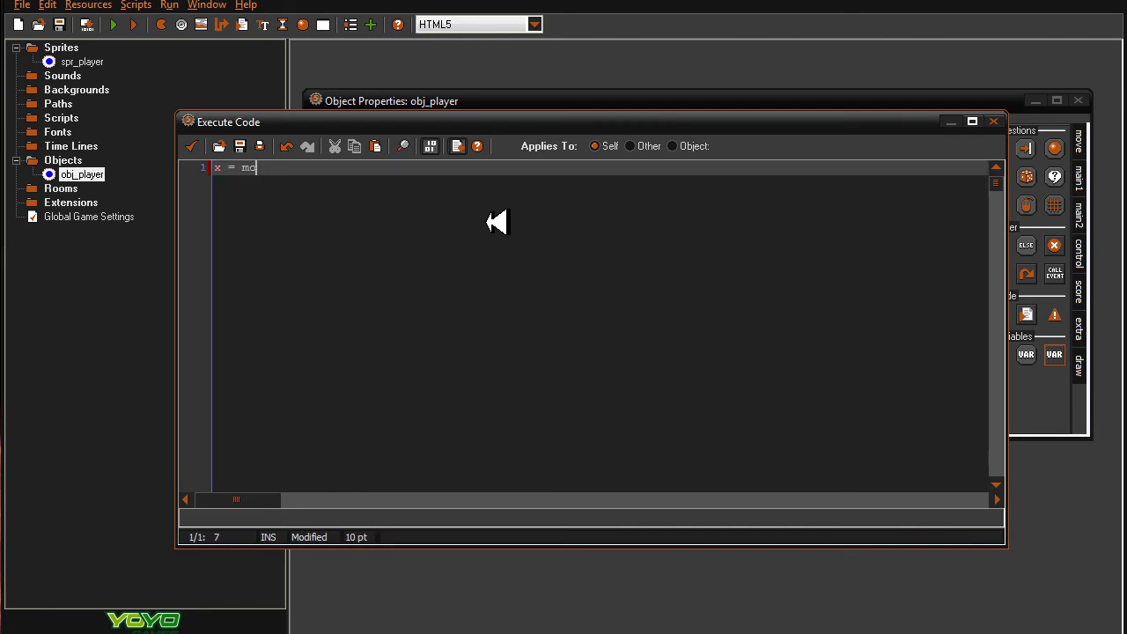
key(BackSpace)
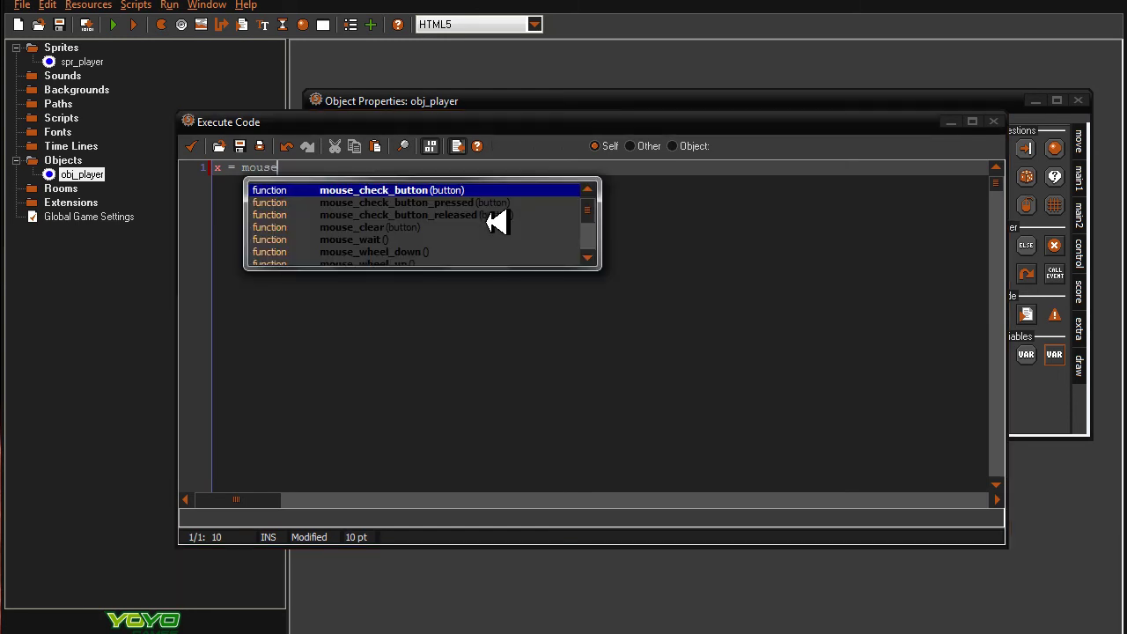
key(Return)
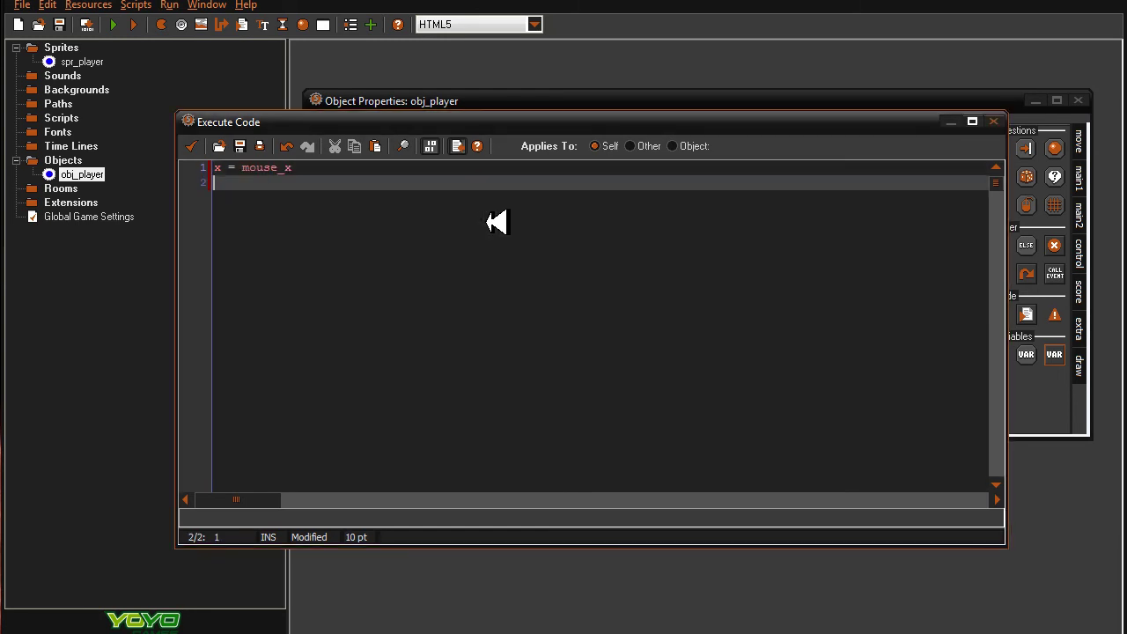
text(y)
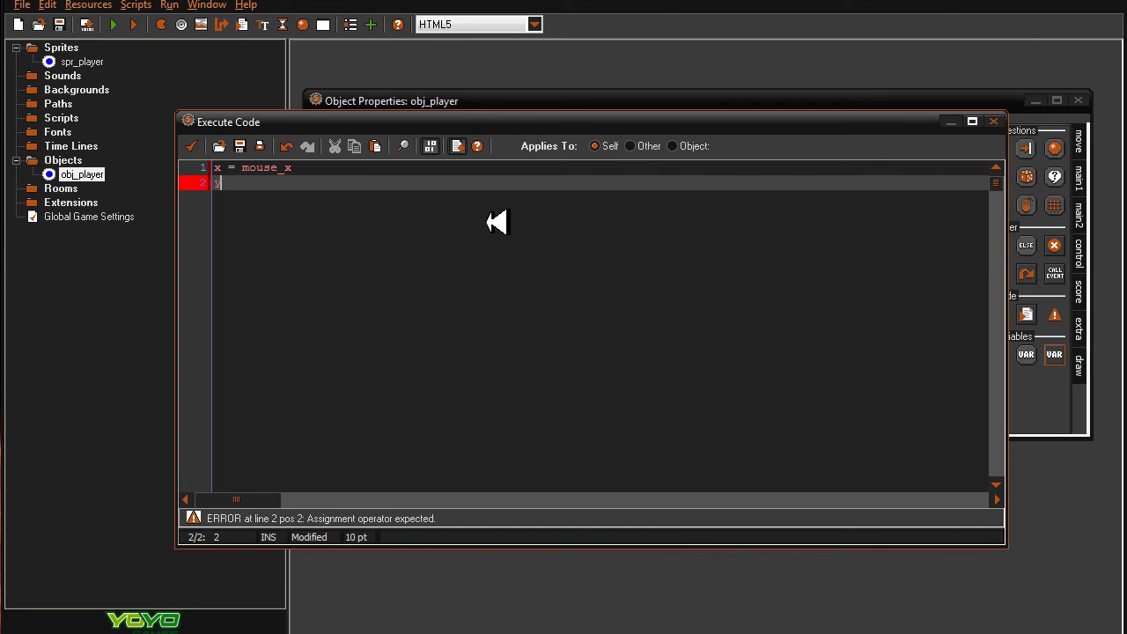
text( = mouse_y)
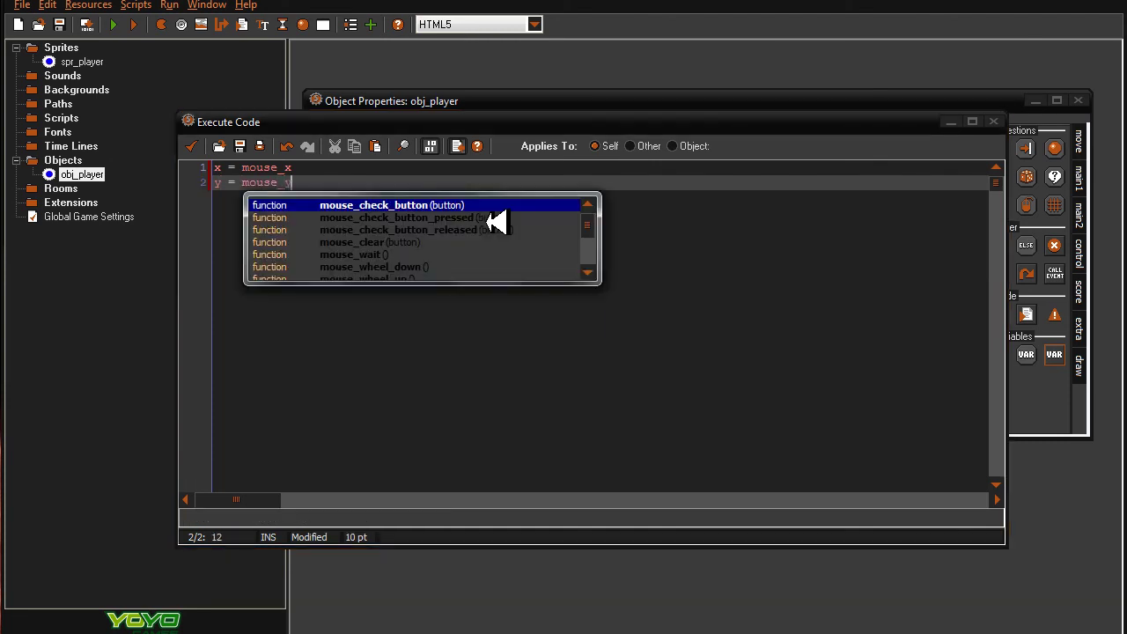
key(Escape)
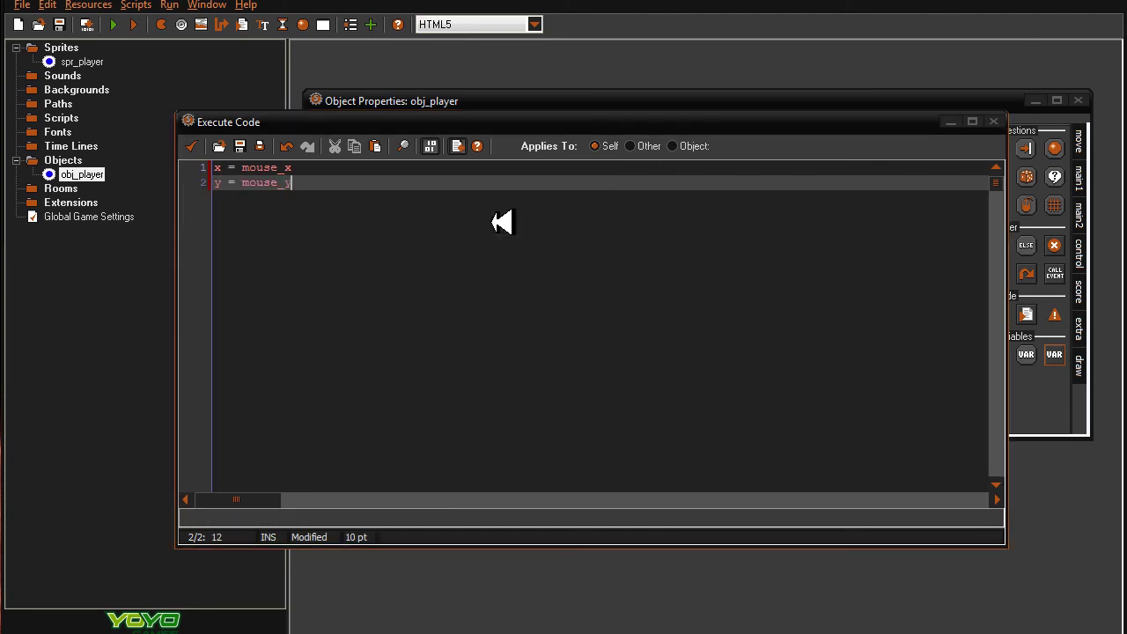
click(194, 146)
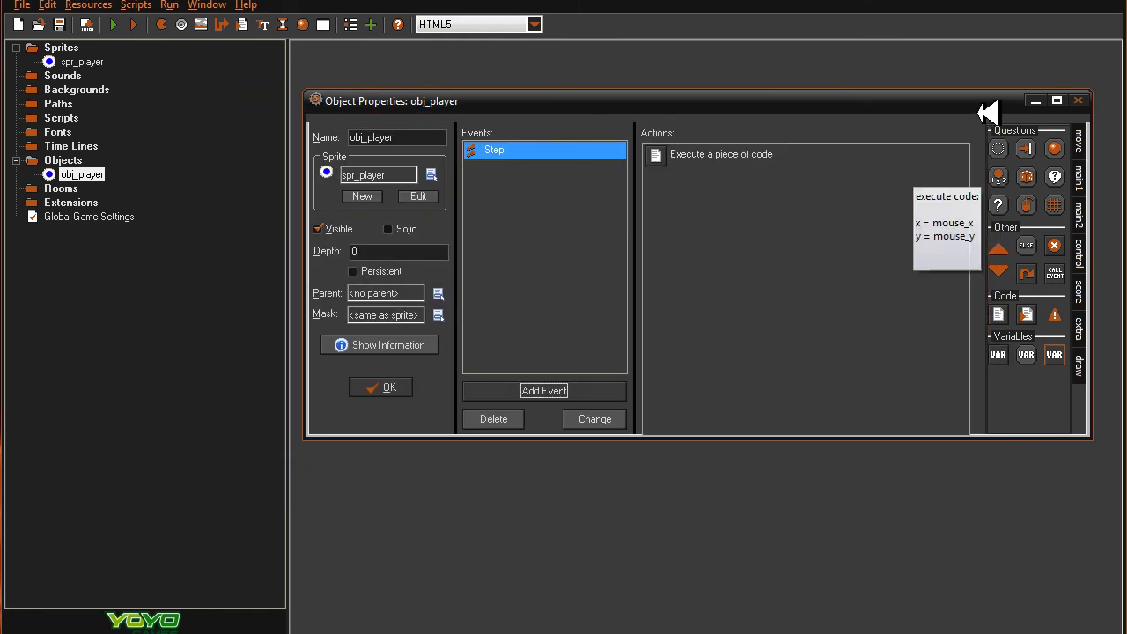
- Create room0, place one obj_player instance in it, and save the project
click(378, 388)
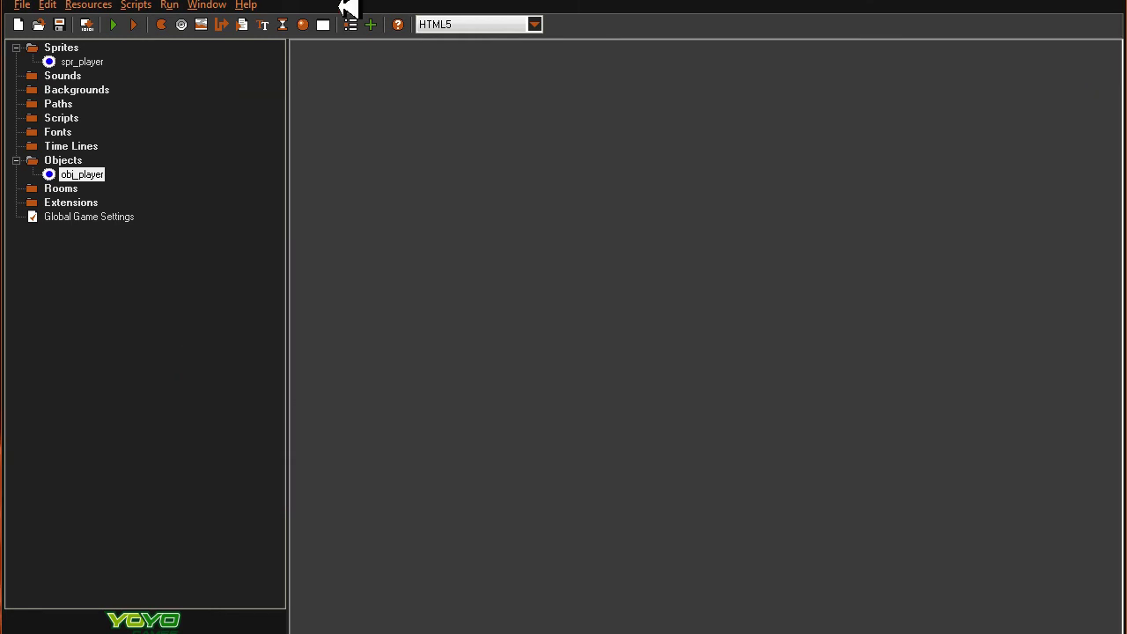
click(325, 24)
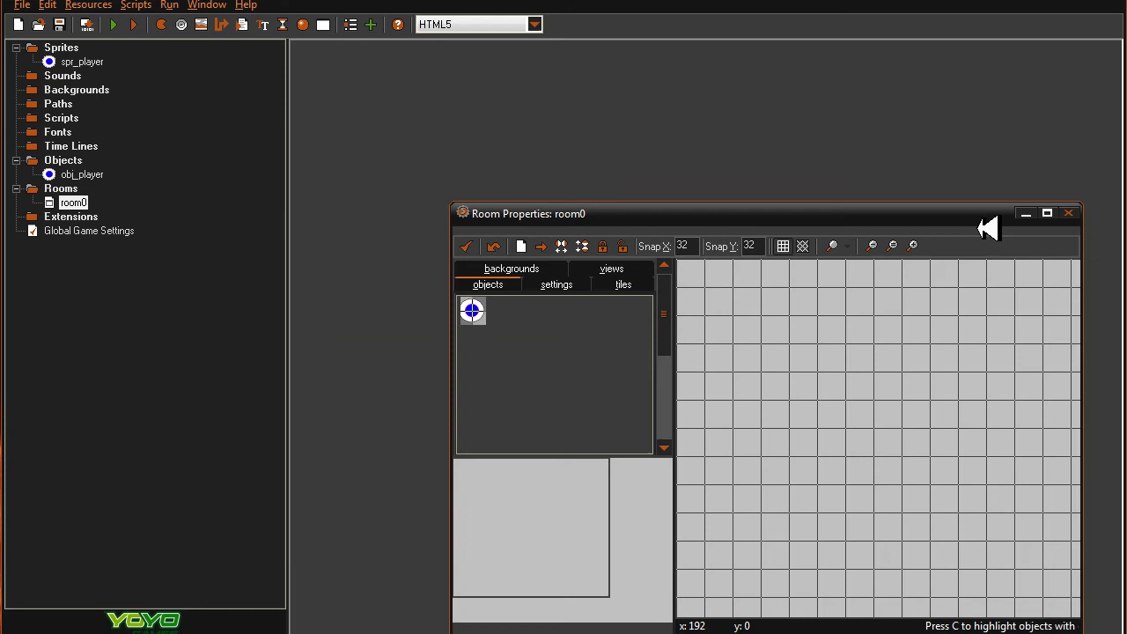
click(1048, 213)
click(765, 258)
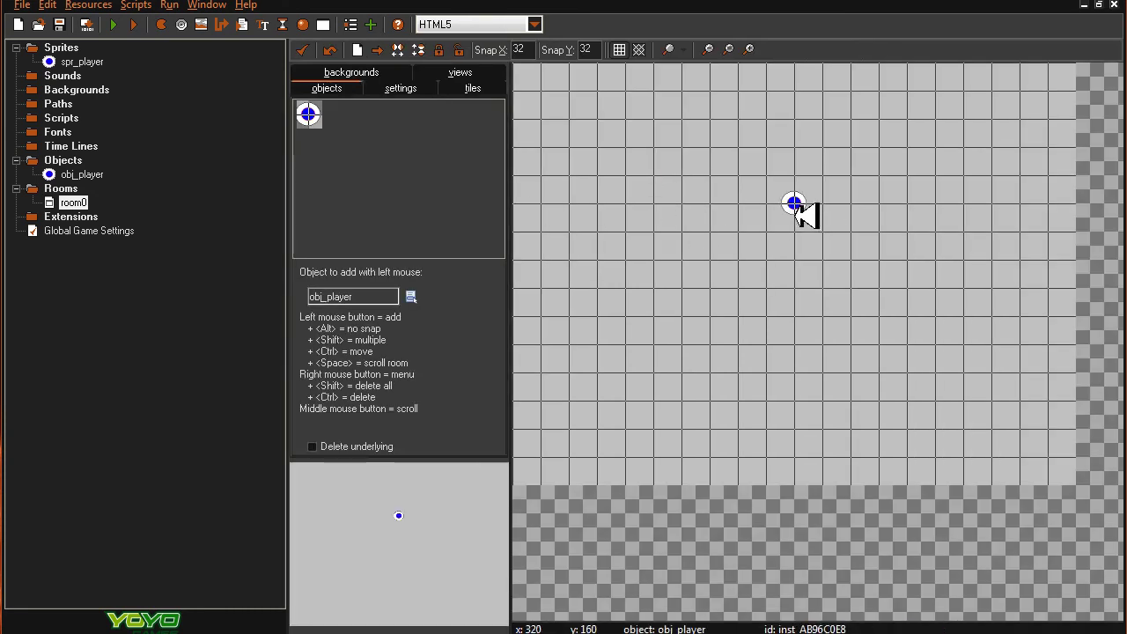
click(413, 88)
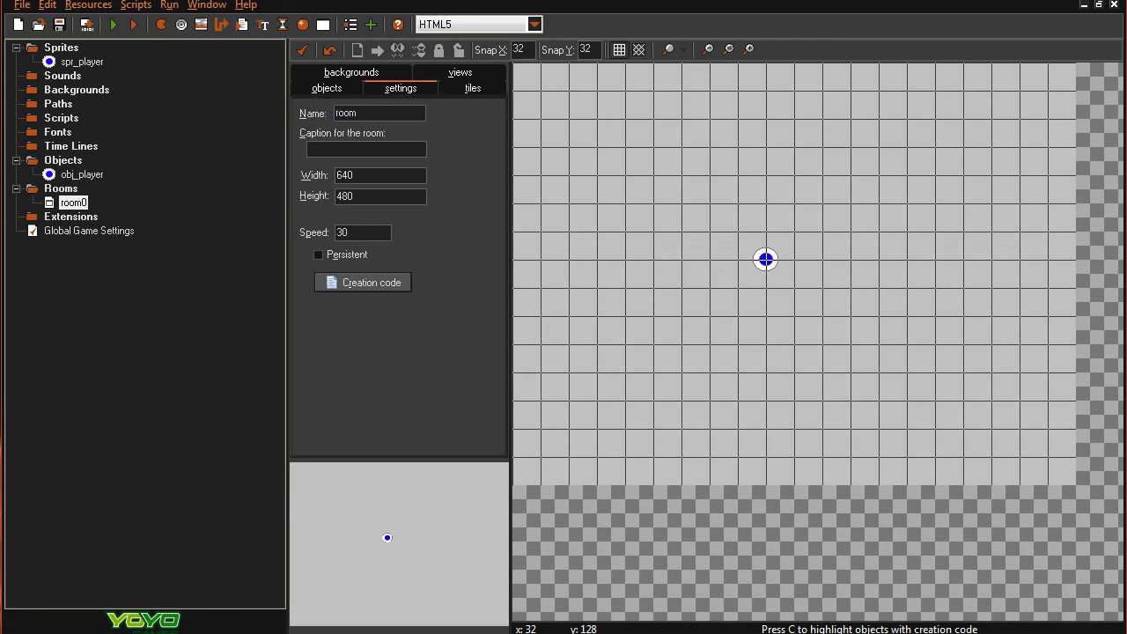
click(60, 26)
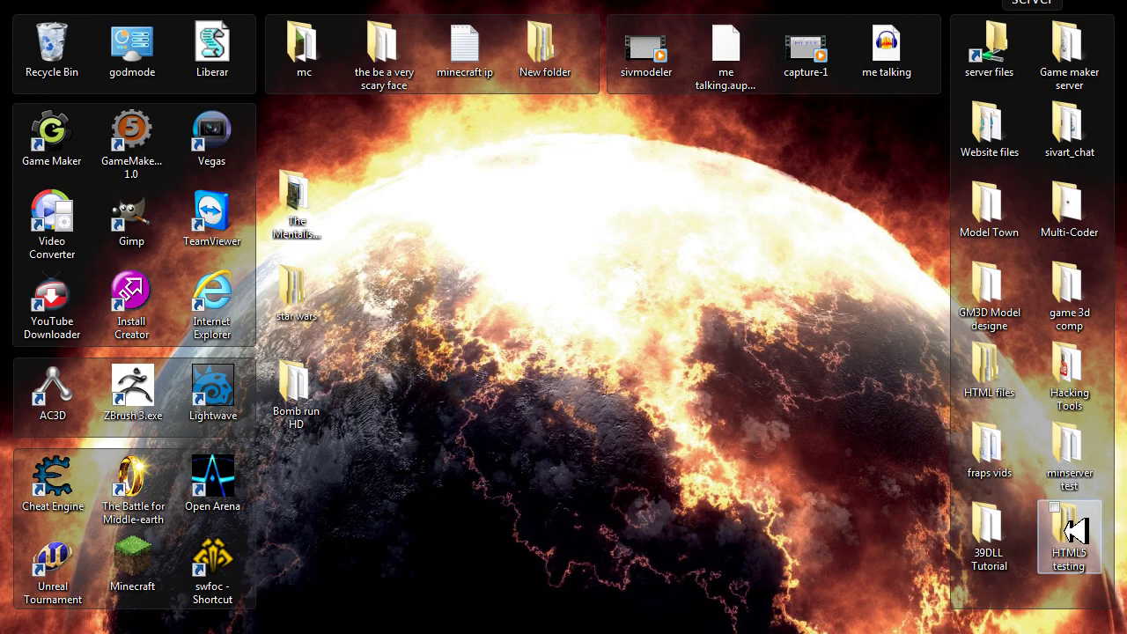
double_click(1069, 534)
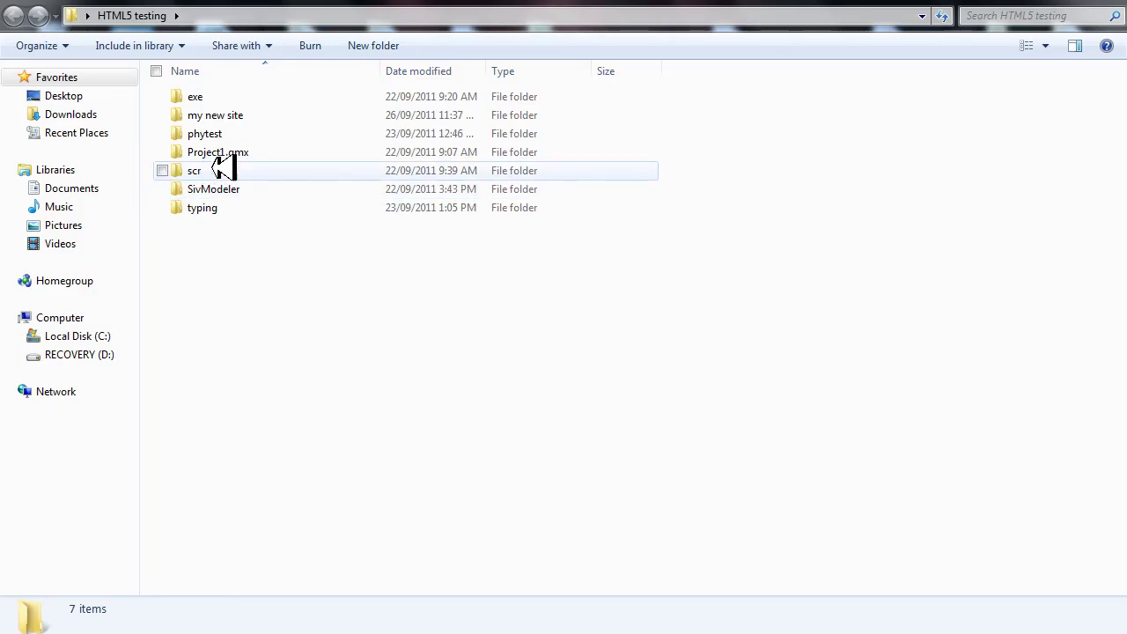
double_click(245, 113)
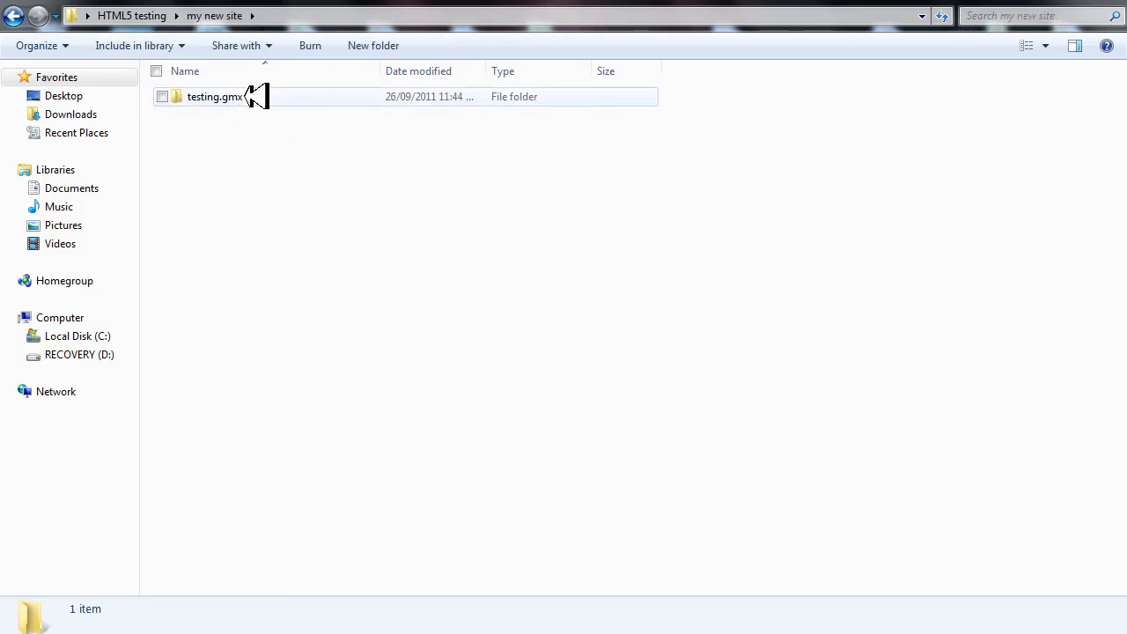
double_click(246, 96)
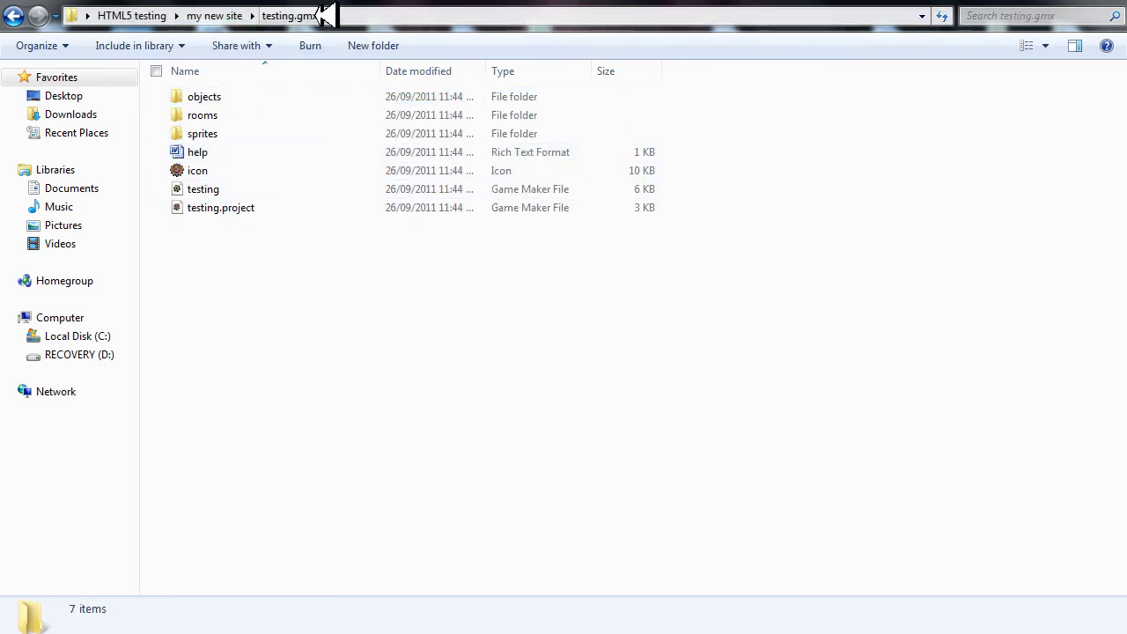
click(230, 174)
click(253, 189)
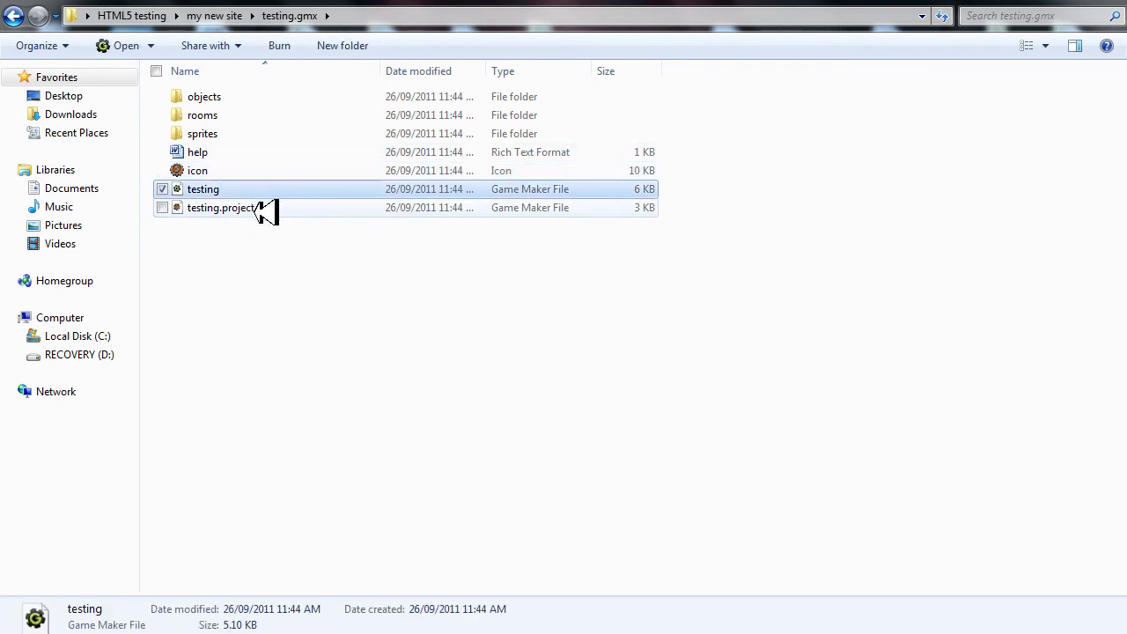
click(275, 211)
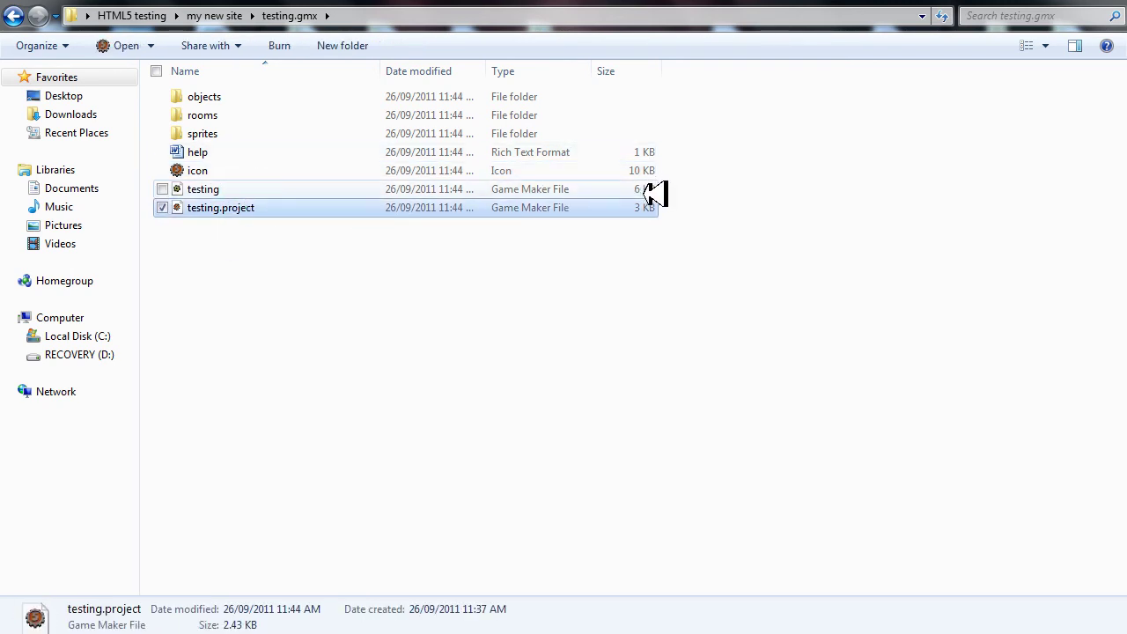
double_click(220, 132)
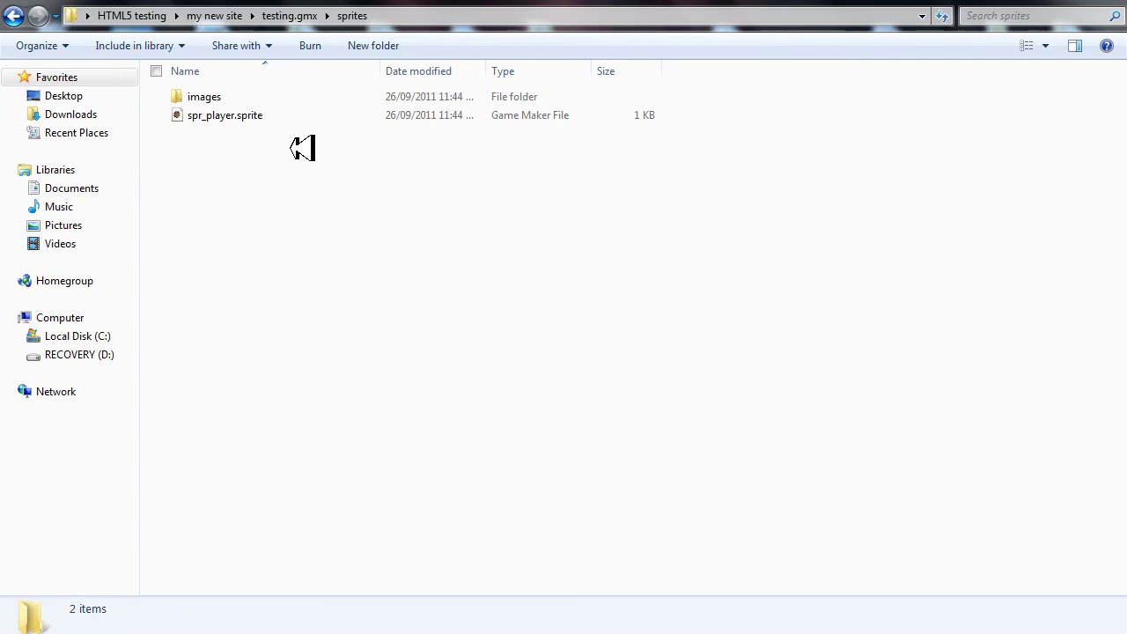
click(257, 115)
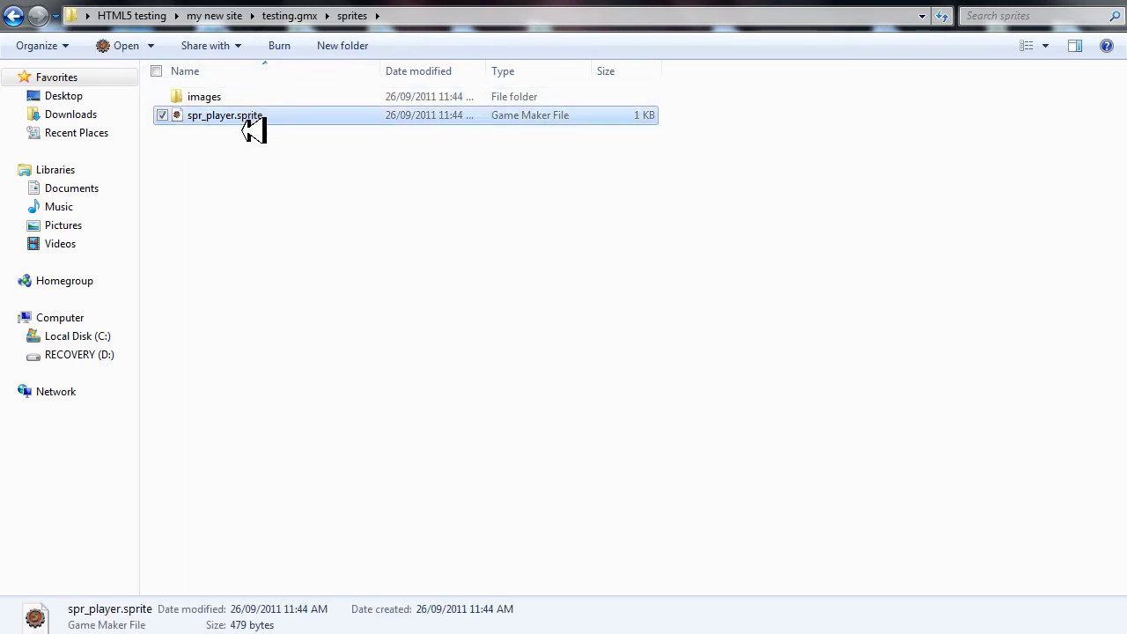
double_click(273, 97)
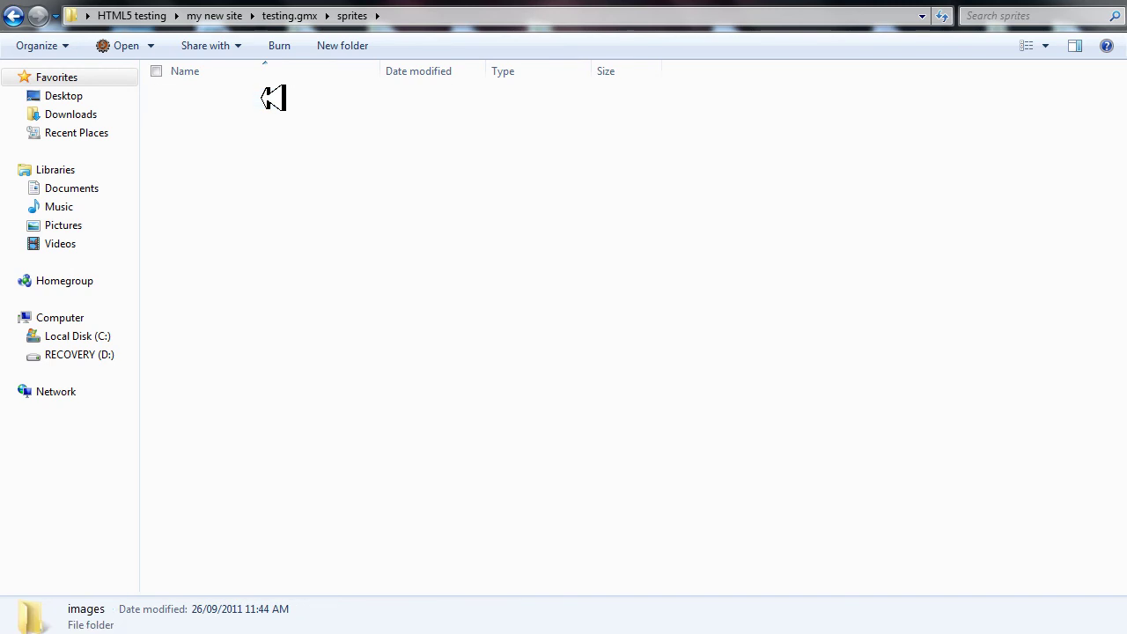
click(20, 15)
click(19, 15)
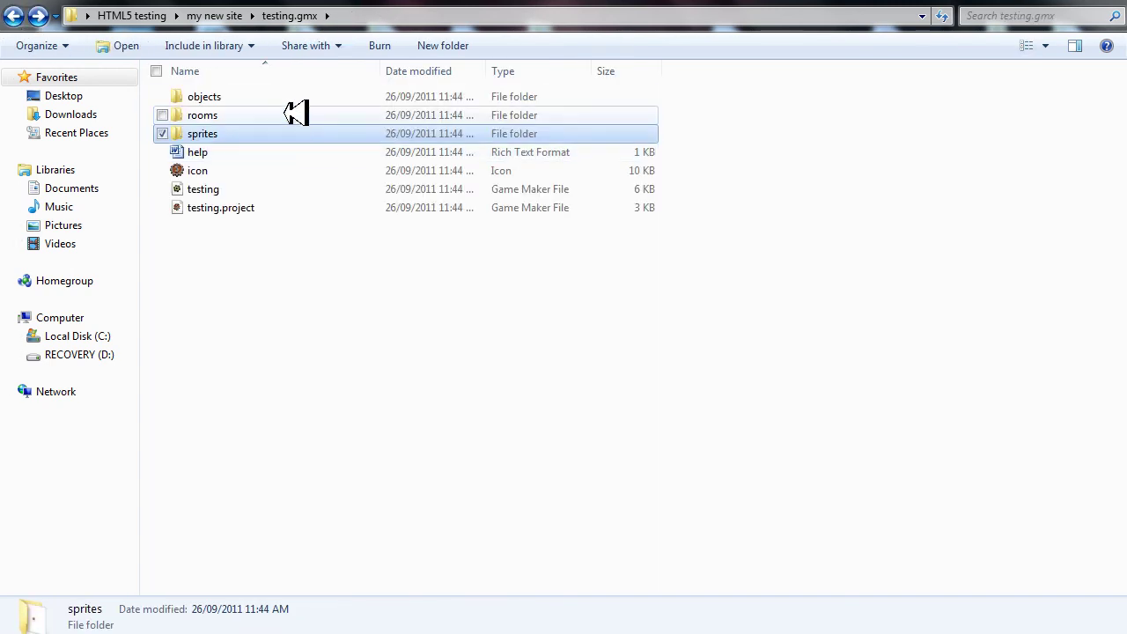
click(297, 115)
double_click(297, 115)
click(19, 15)
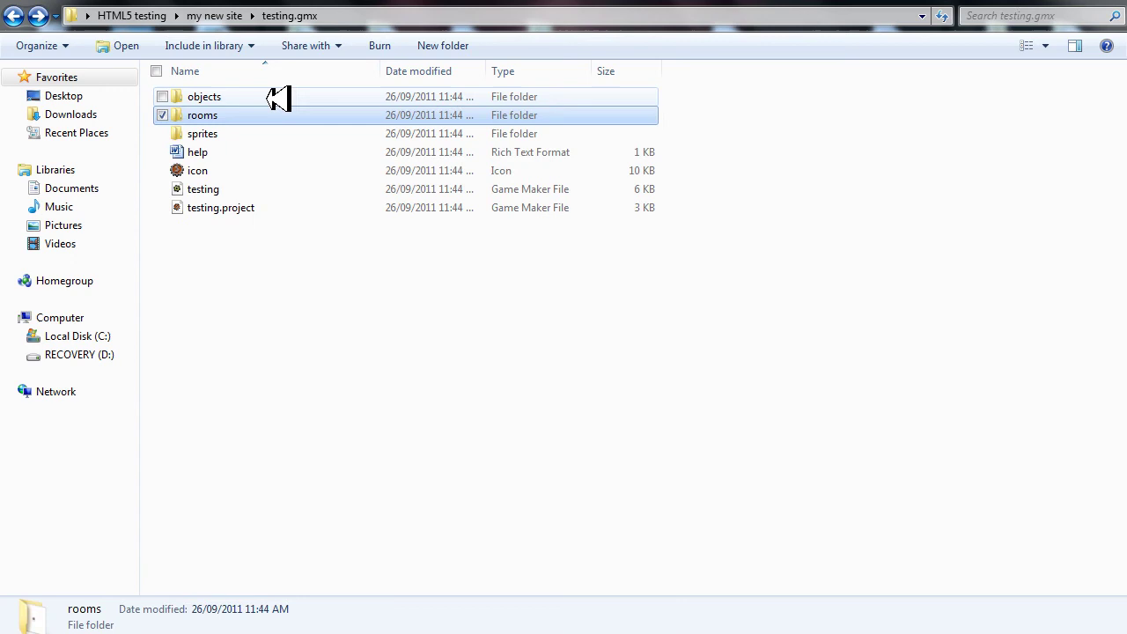
double_click(277, 96)
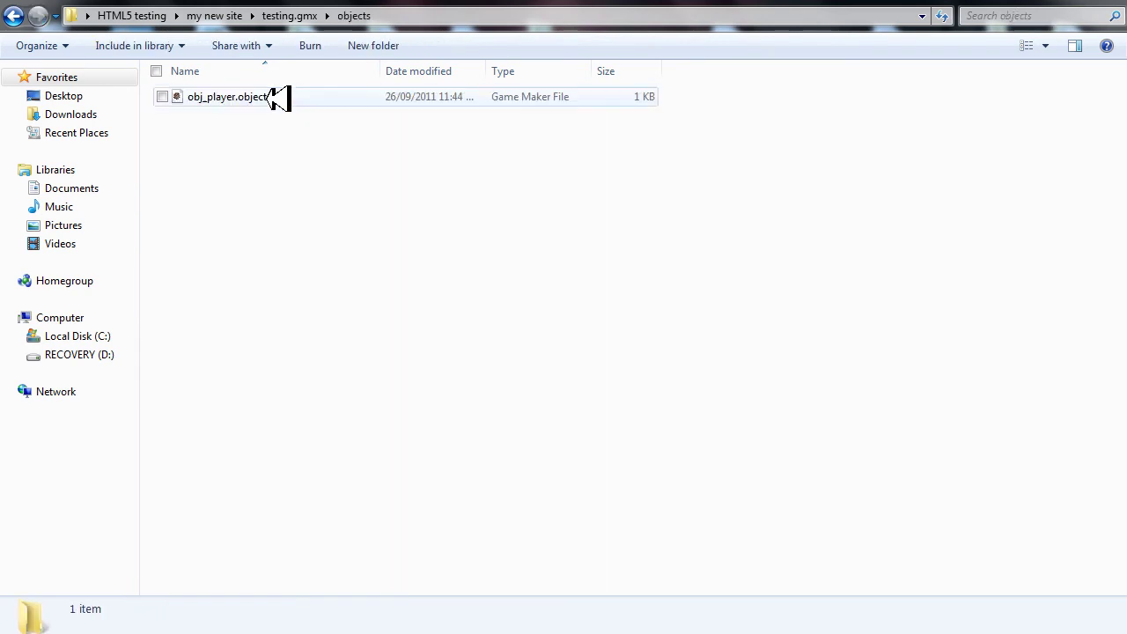
click(13, 16)
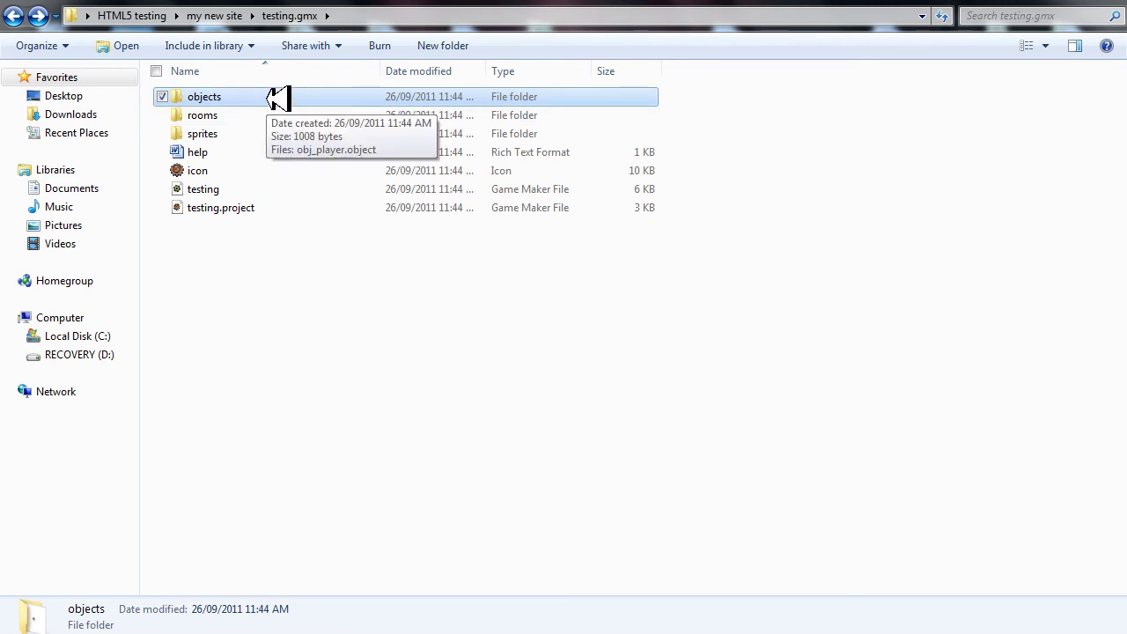
double_click(278, 97)
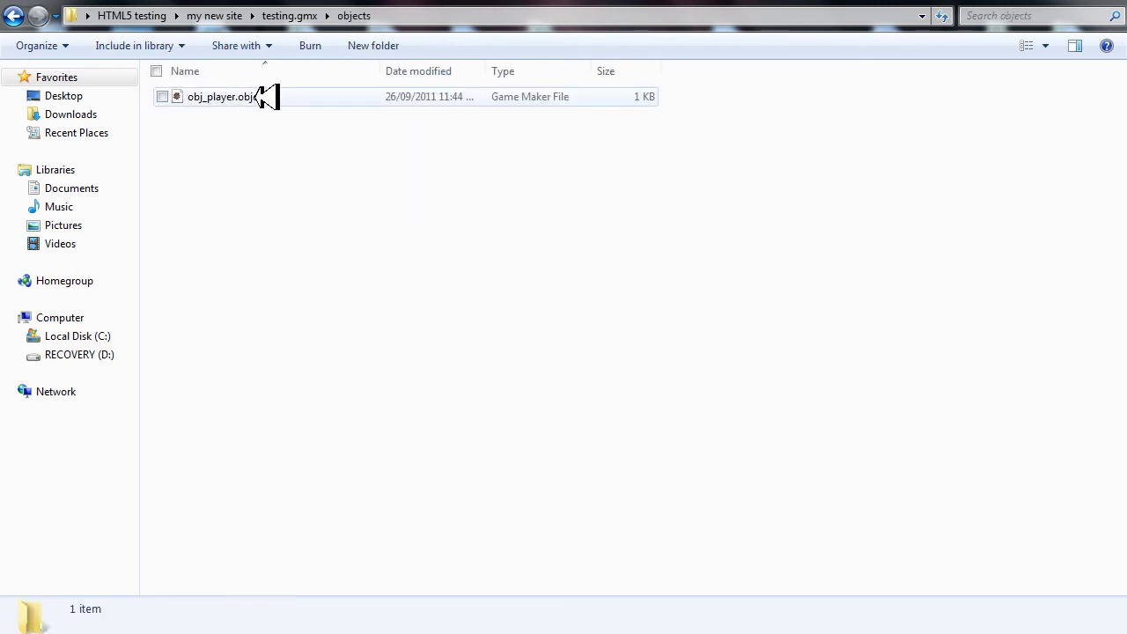
click(303, 15)
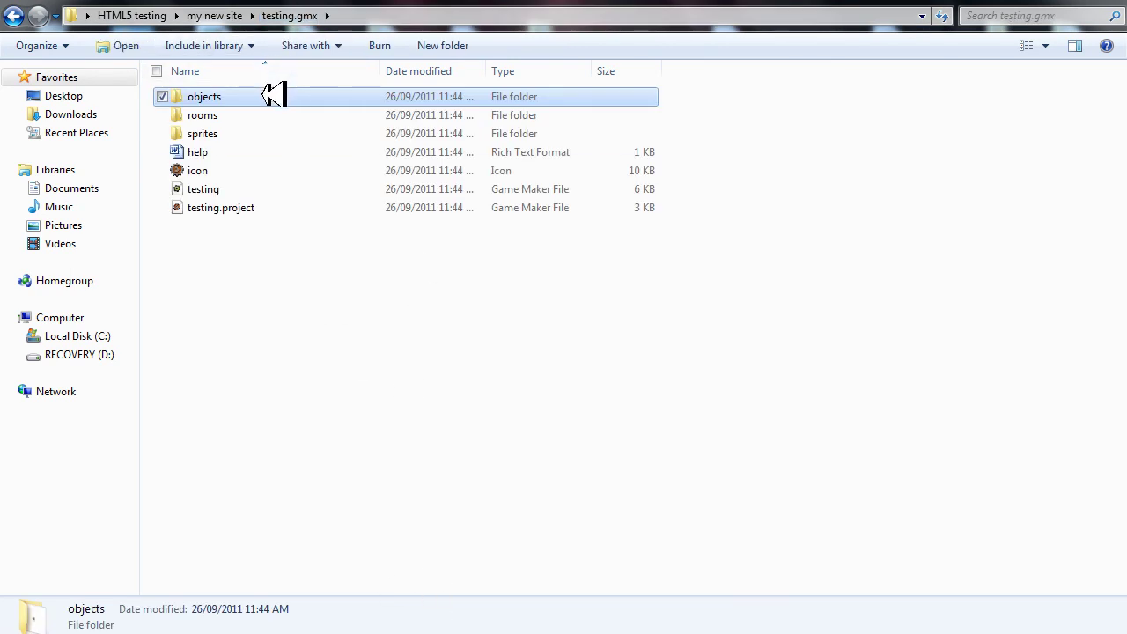
double_click(273, 97)
click(290, 16)
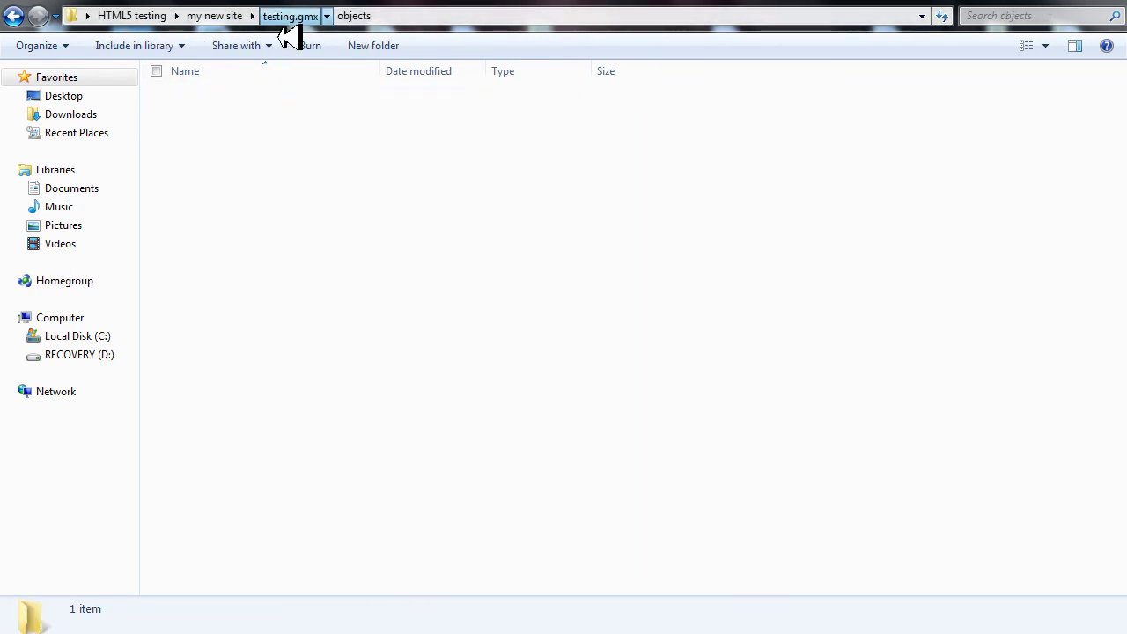
drag(290, 269, 537, 370)
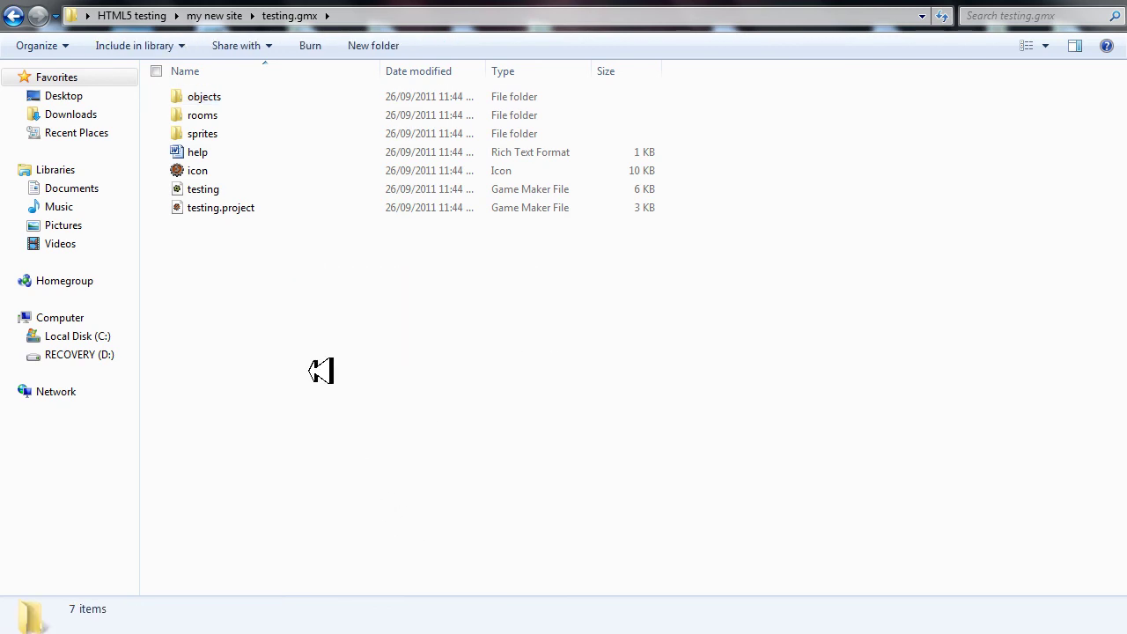
mouse_move(350, 633)
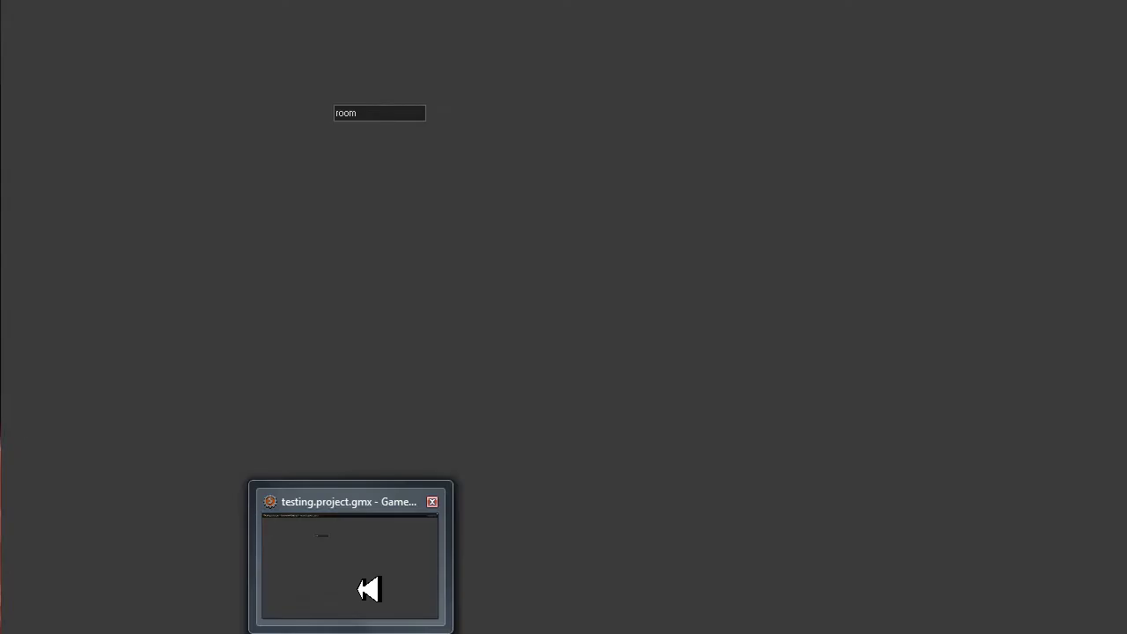
- Set the build target to Windows, run the game to test mouse following, then close it
click(367, 589)
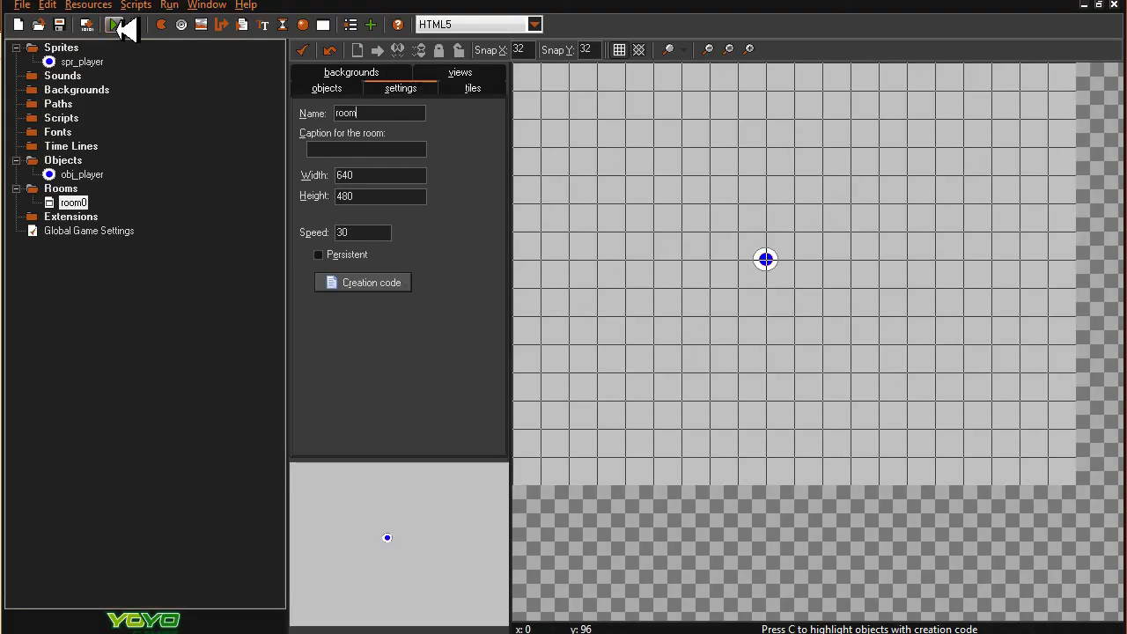
click(535, 24)
click(510, 35)
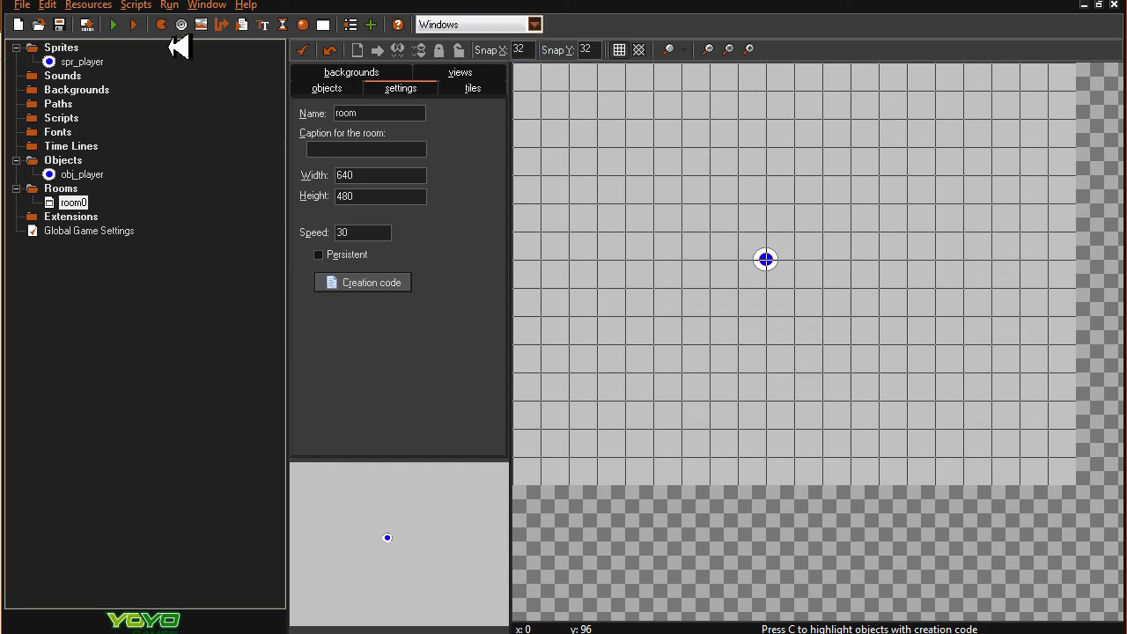
click(117, 23)
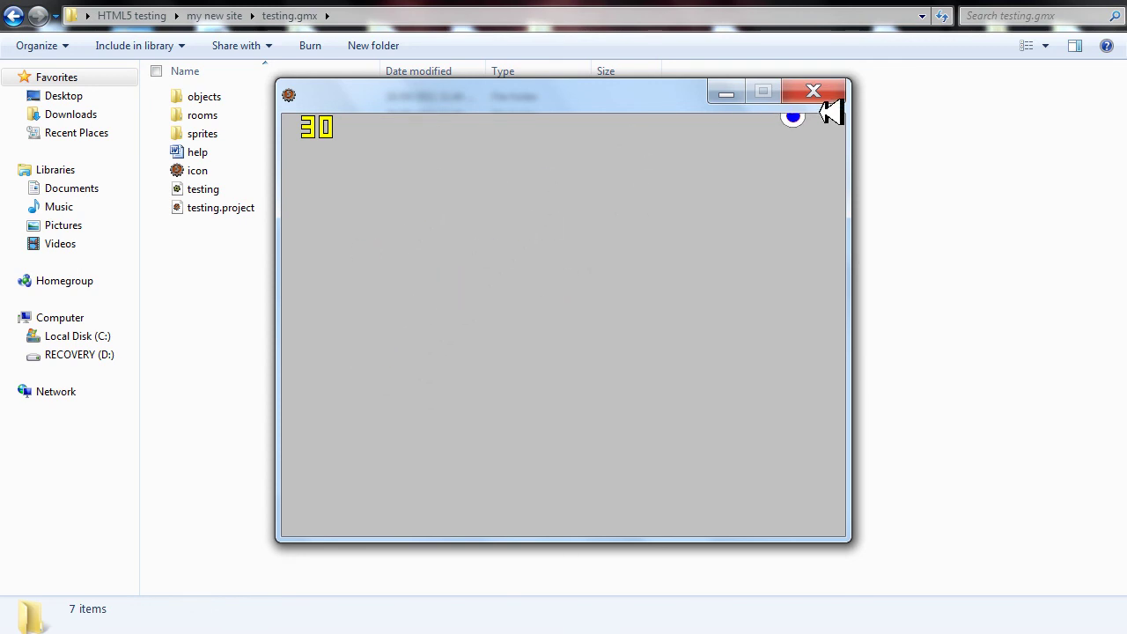
click(810, 93)
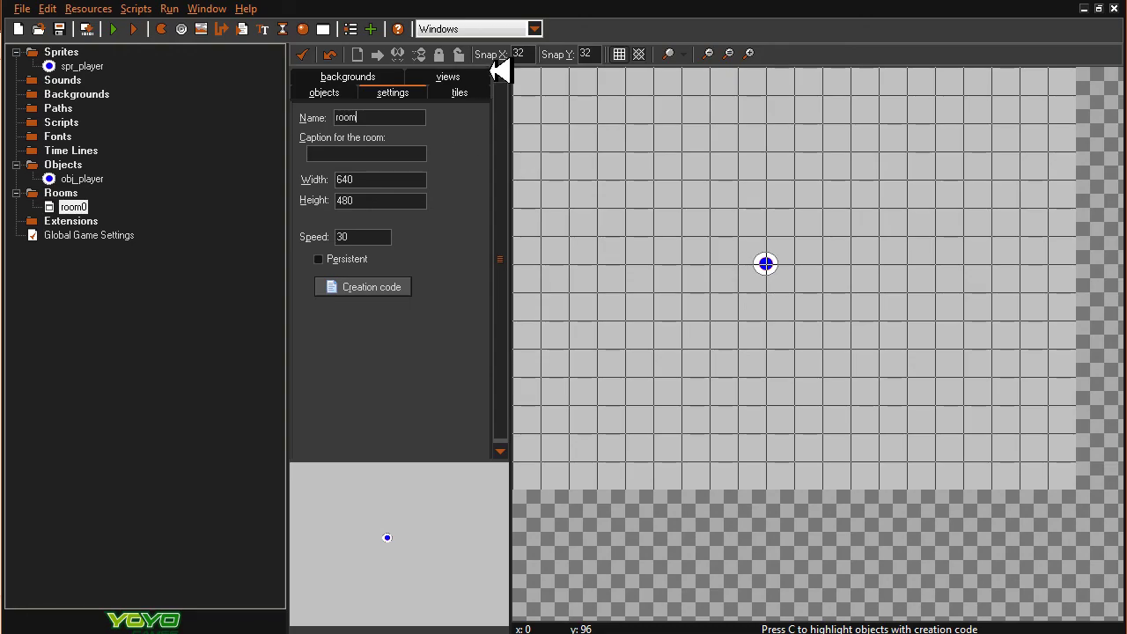
- Switch the build target to HTML5 and compile and run the game
click(521, 28)
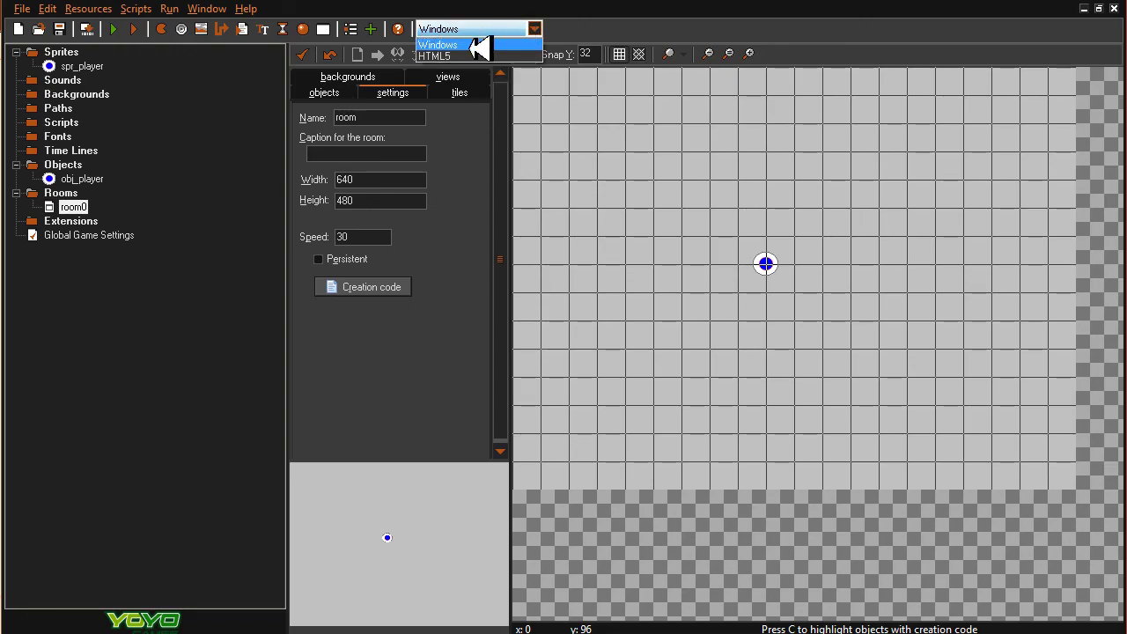
click(468, 56)
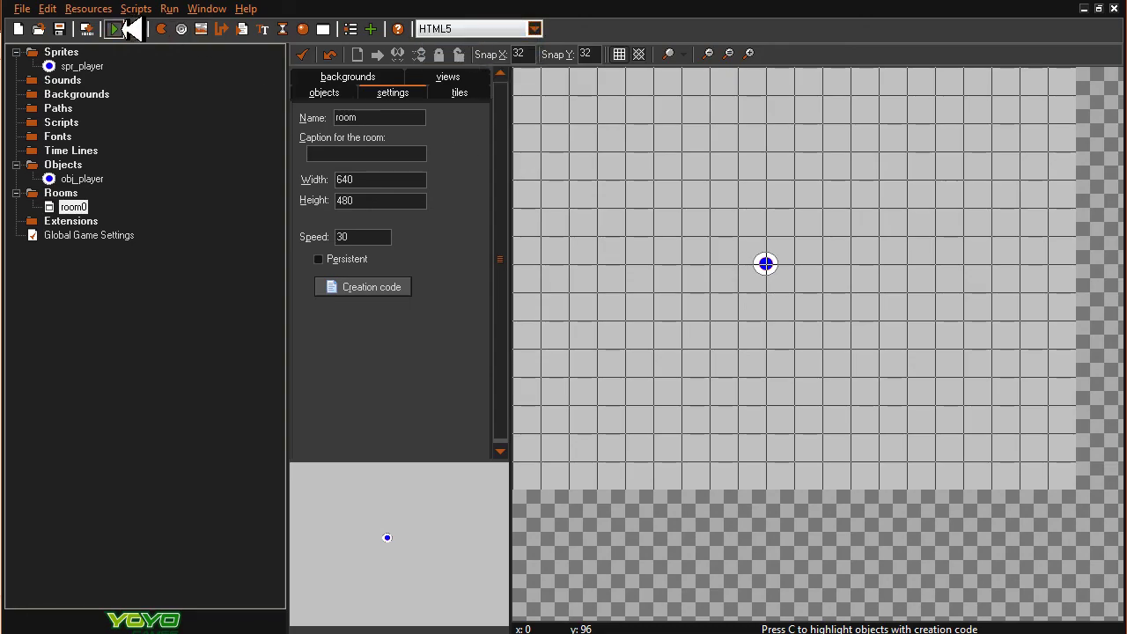
click(123, 29)
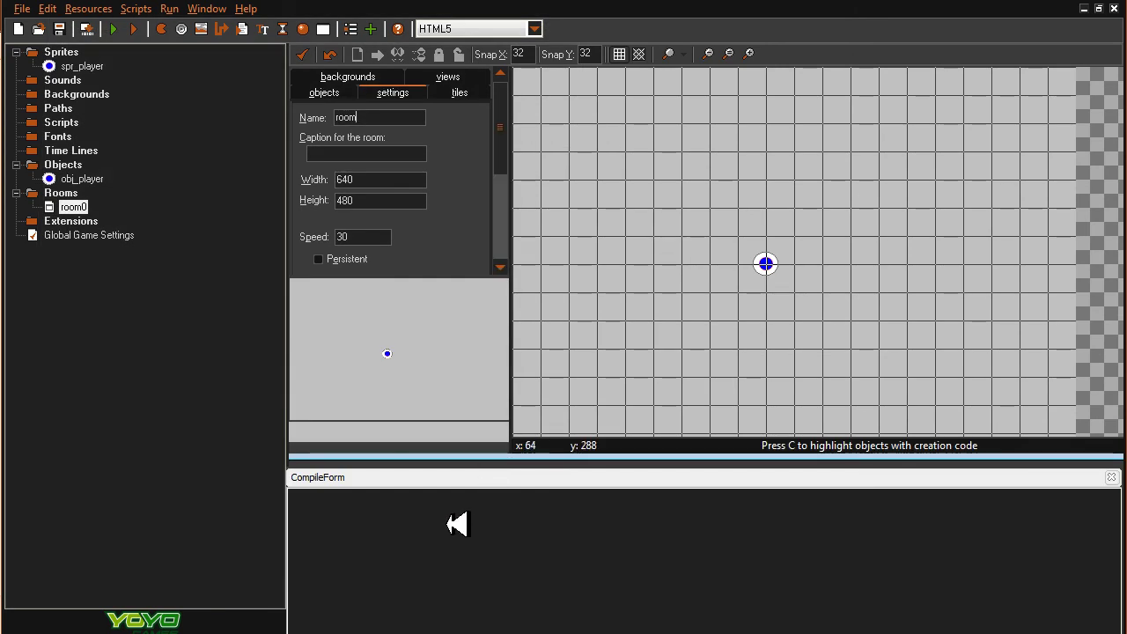